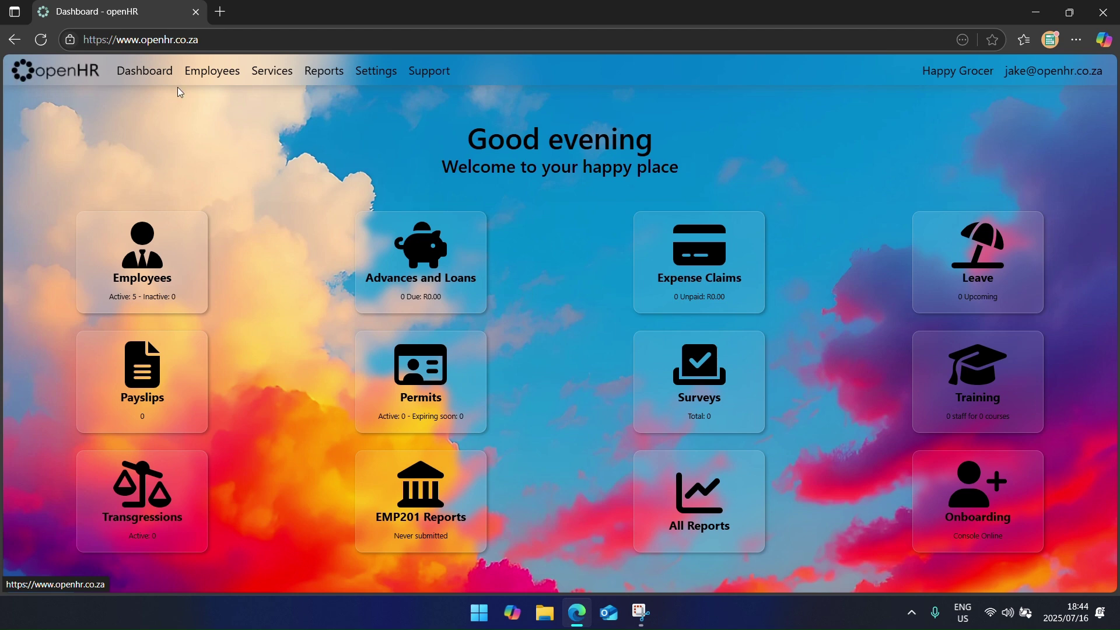
Step: Look at the company-wide Pay Rates settings page and its blank form for a new pay rate
click(376, 71)
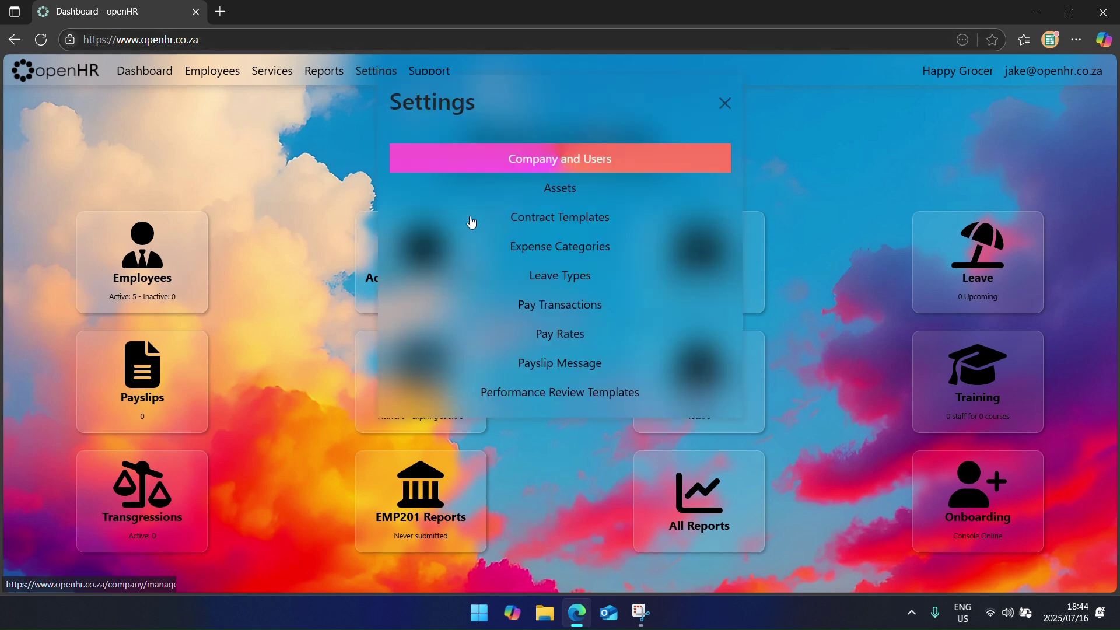
click(540, 335)
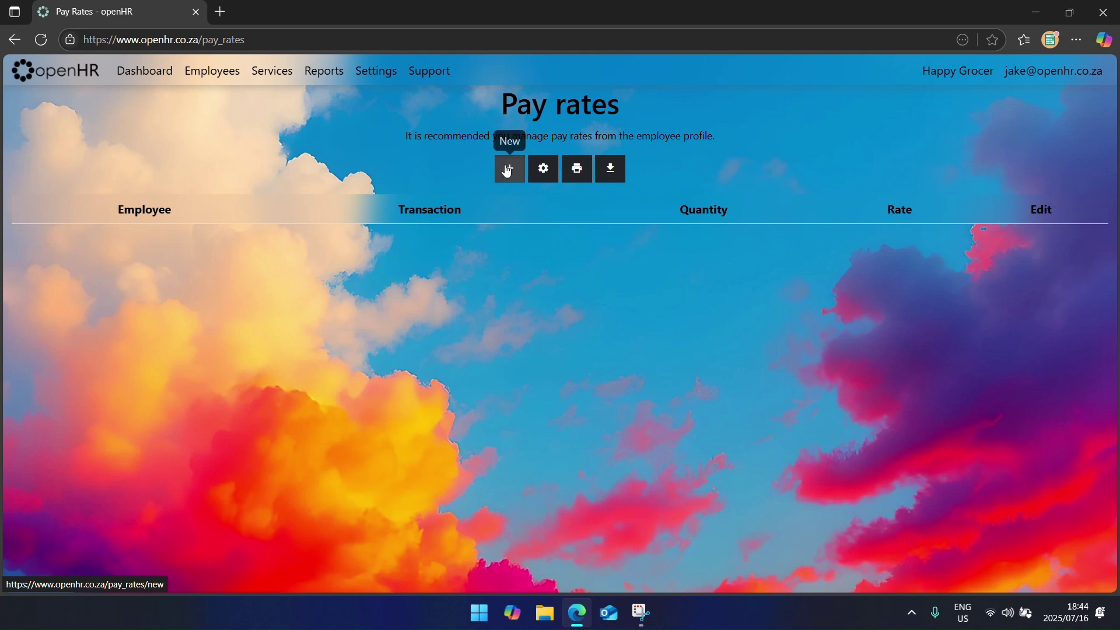
click(508, 170)
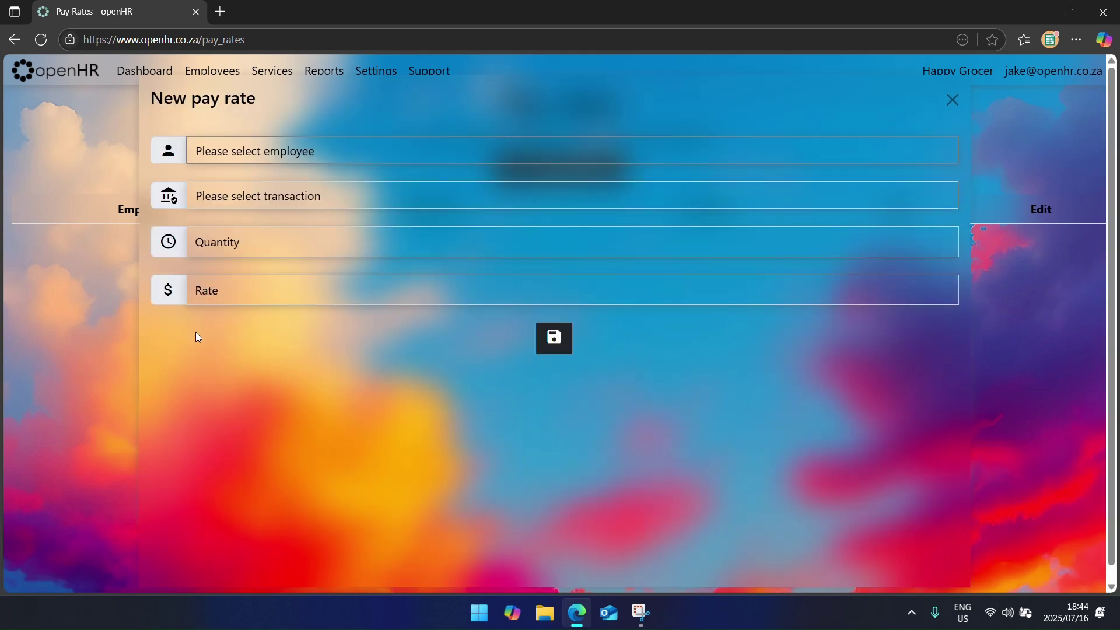
click(1062, 144)
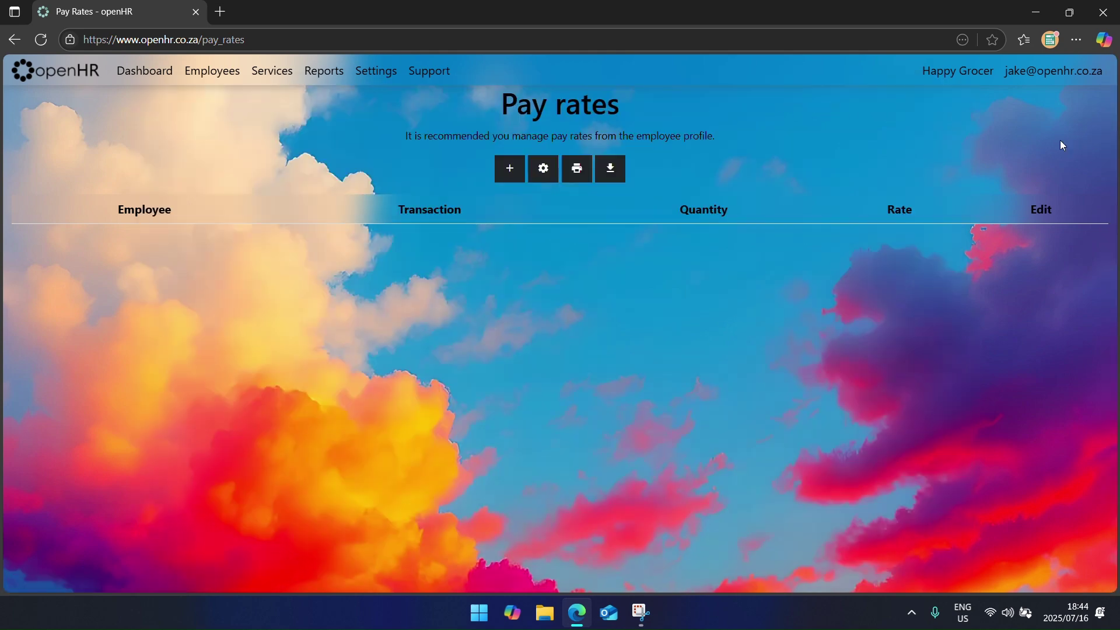
Step: Open the pay rates in the cashier's payroll record from the employee list
click(70, 70)
click(179, 276)
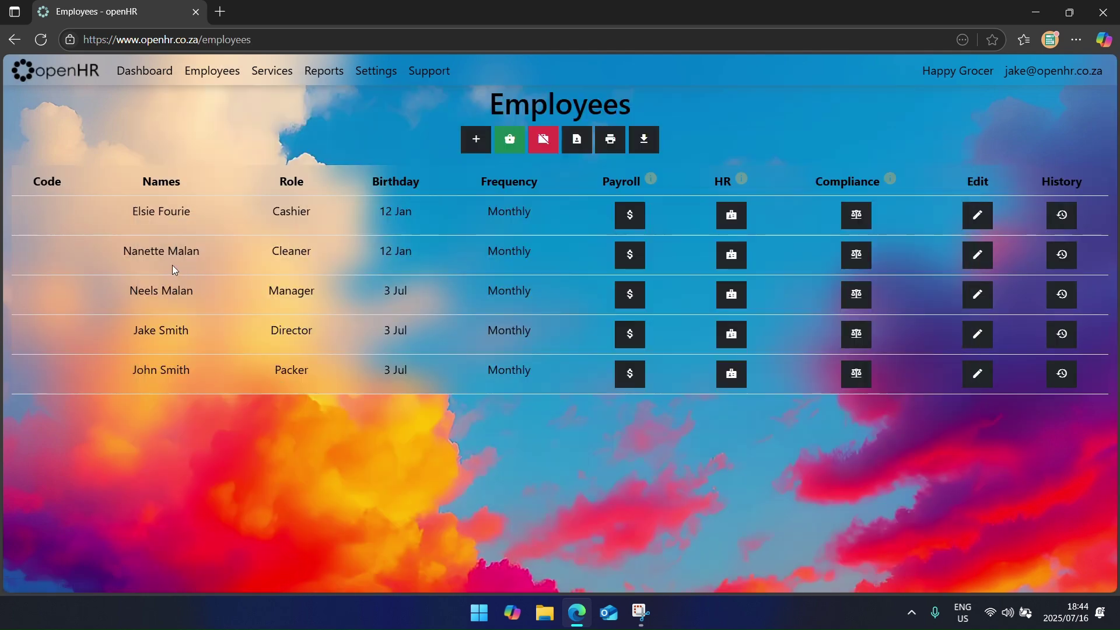
click(629, 220)
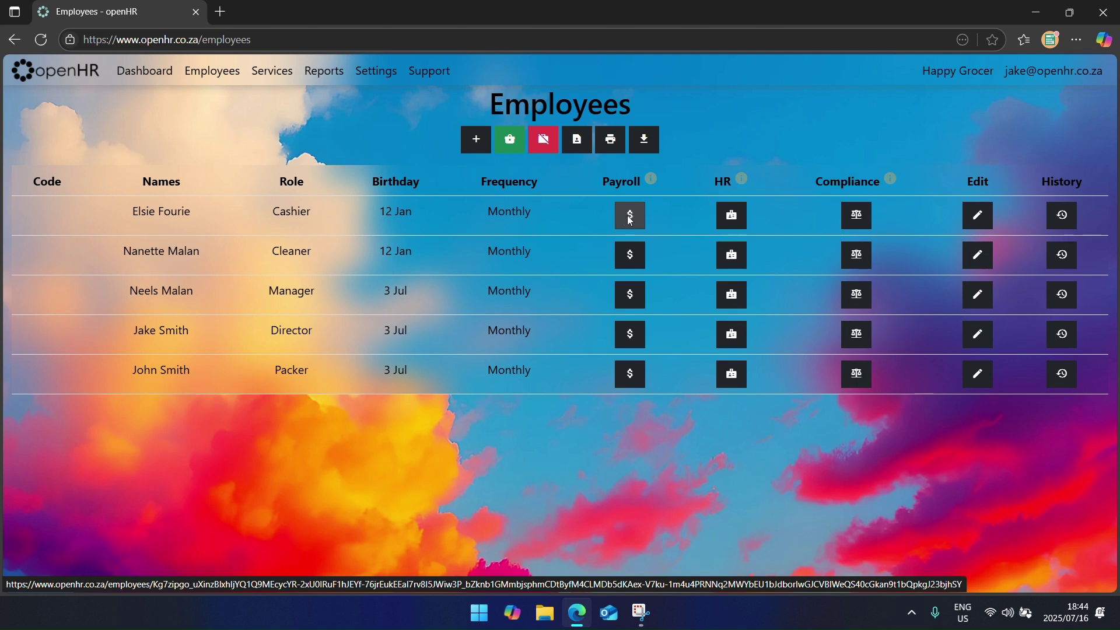
click(188, 249)
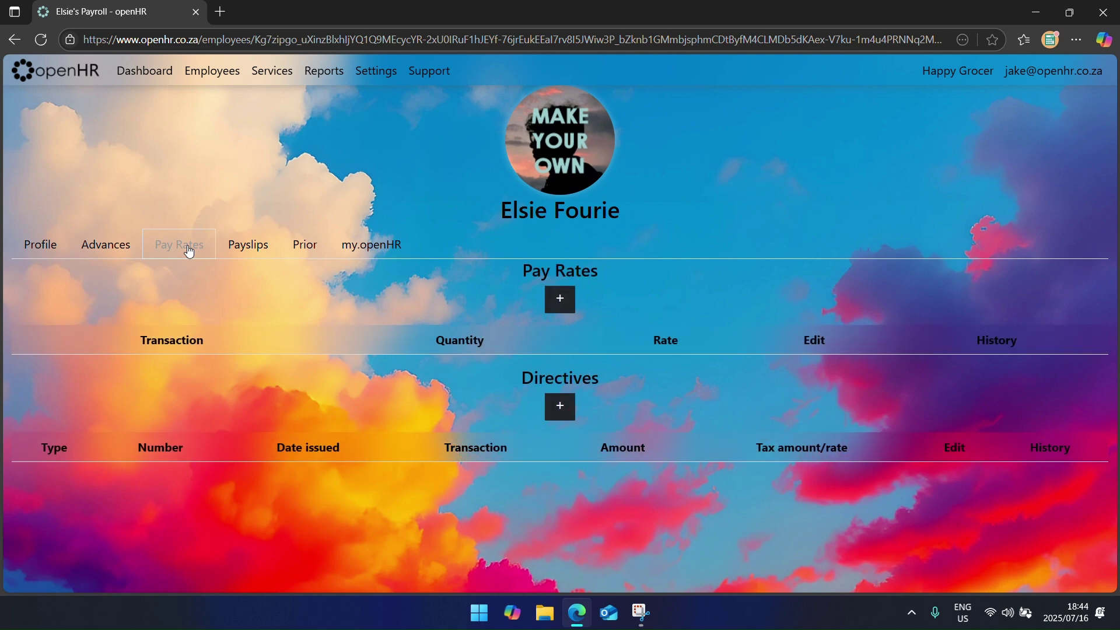
Step: Start a new pay rate for the cashier with Hourly Rate as its transaction
click(568, 304)
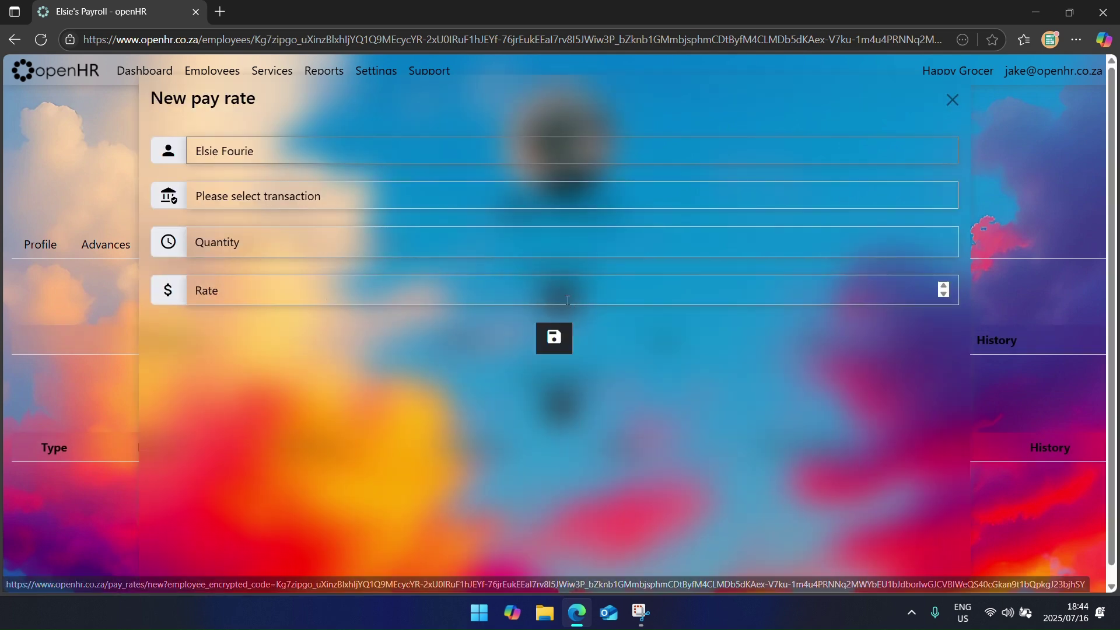
click(251, 200)
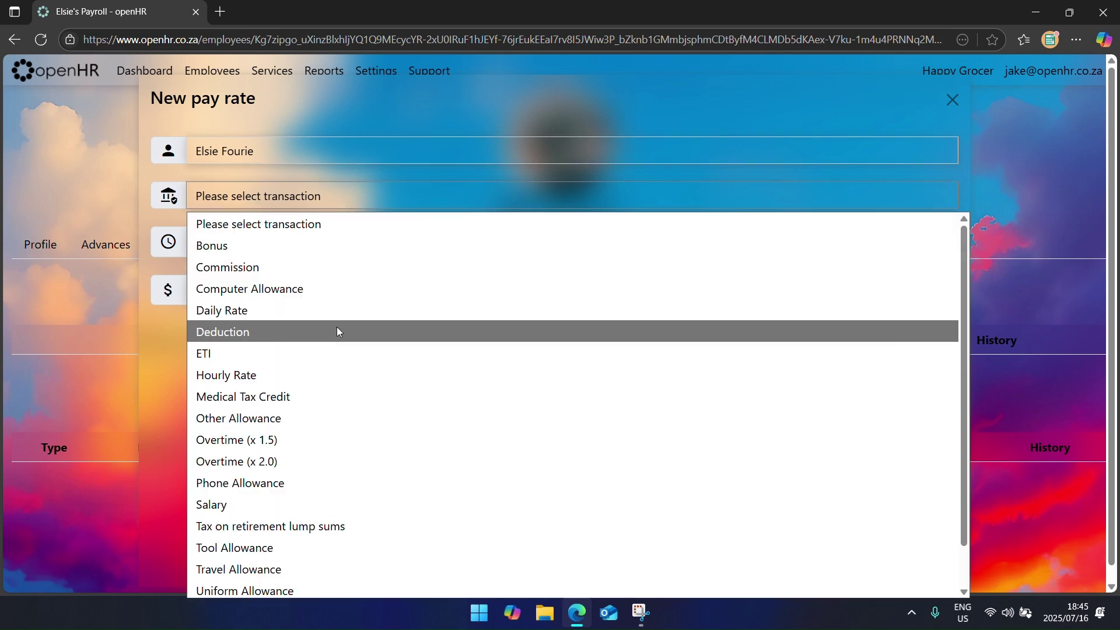
scroll(332, 362, down, 1)
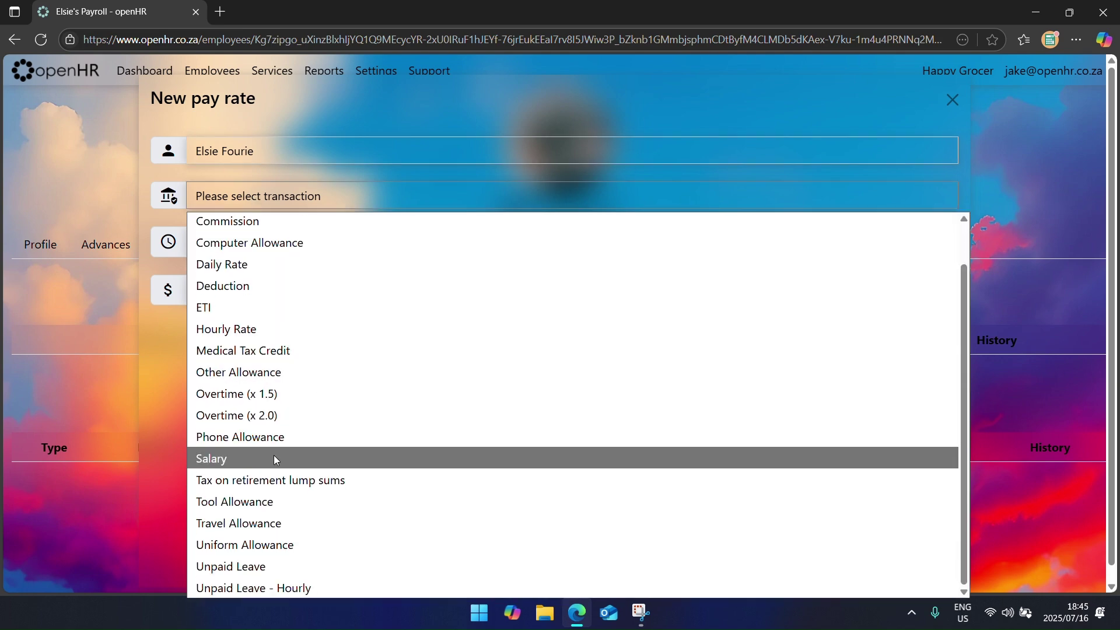
scroll(284, 453, up, 1)
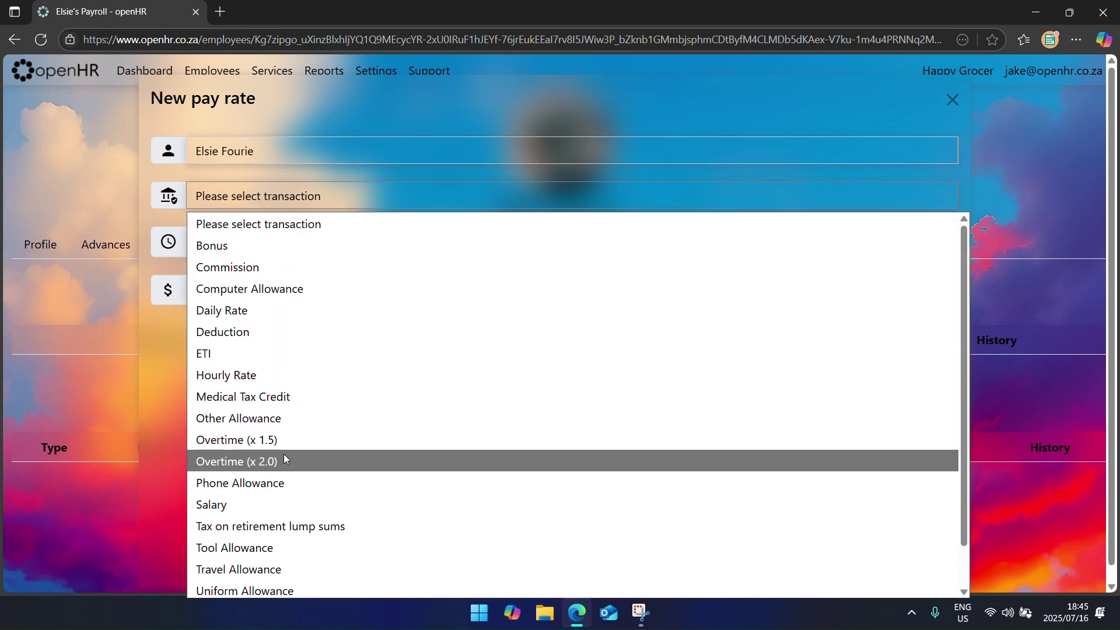
click(290, 375)
click(289, 236)
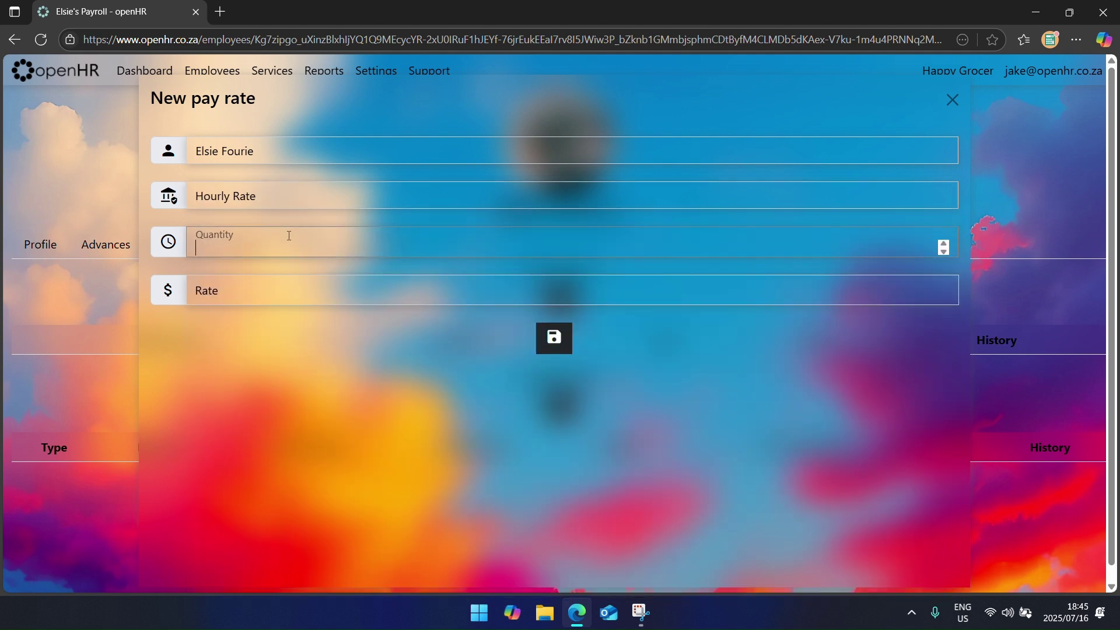
text(160)
key(BackSpace)
key(BackSpace)
key(BackSpace)
Step: Set the cashier's hourly pay rate to quantity 0 and rate 35, and save it
key(Return)
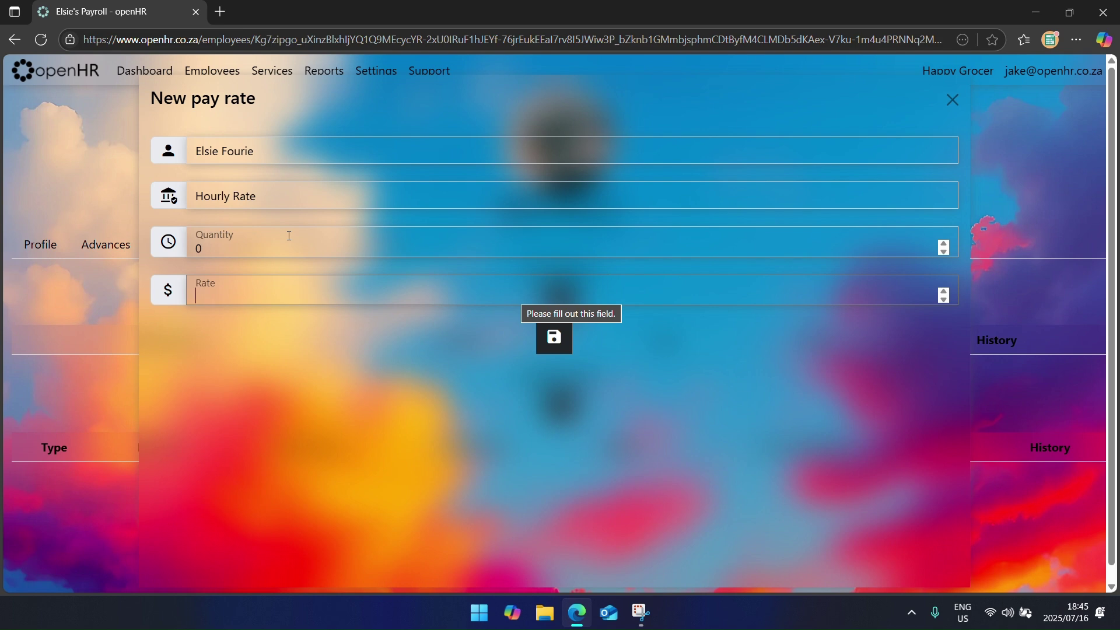
text(35)
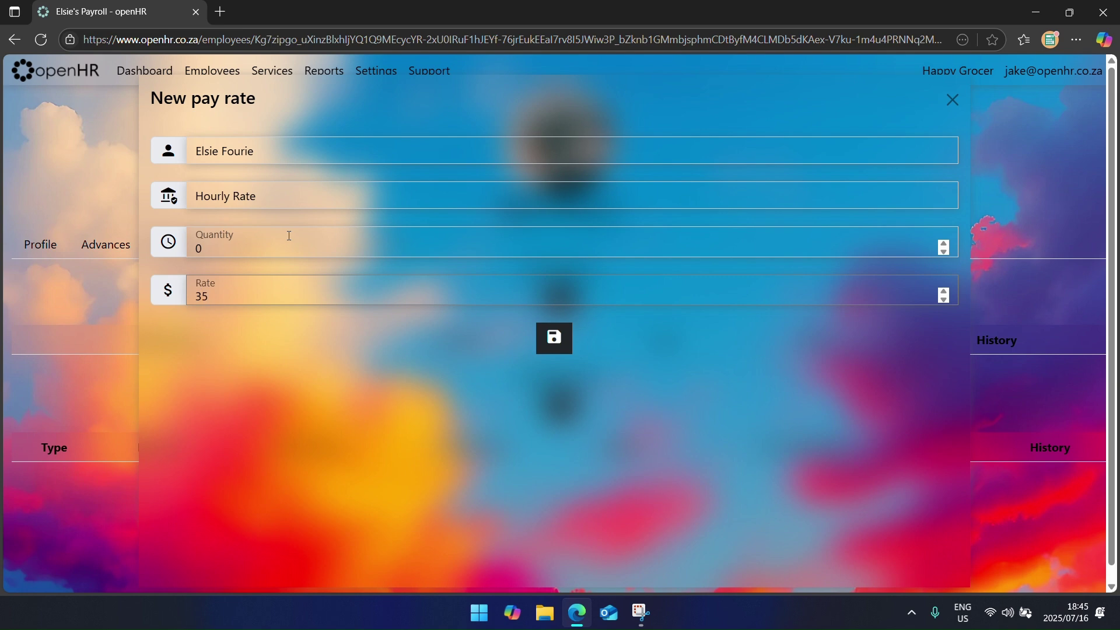
key(Return)
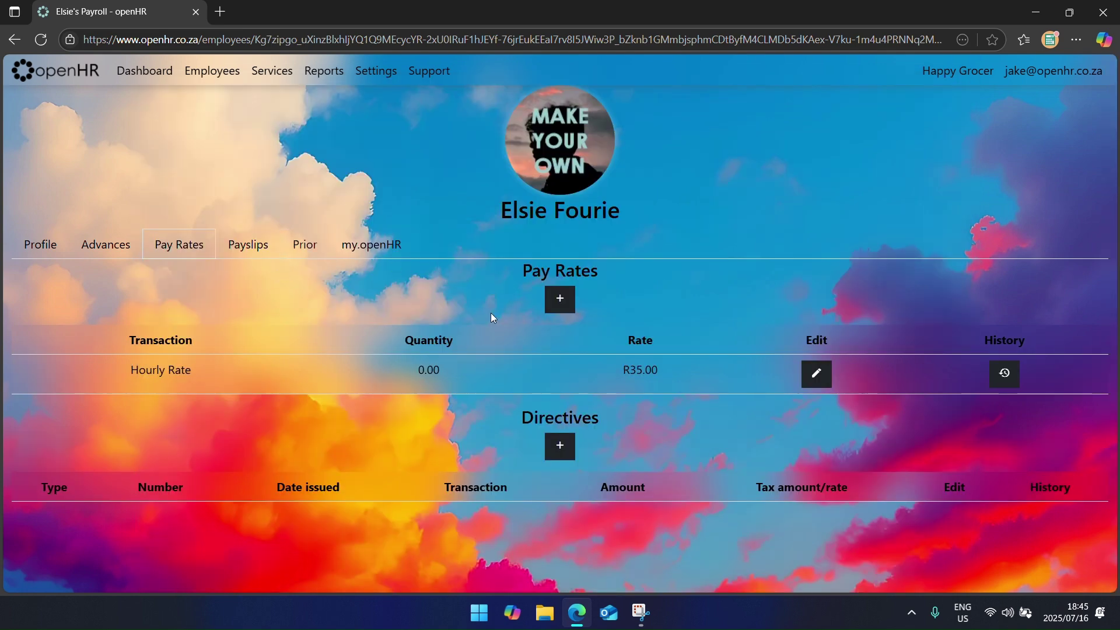
Step: Add an Overtime (x 1.5) pay rate for the cashier with quantity 0 and rate 52.5
click(560, 299)
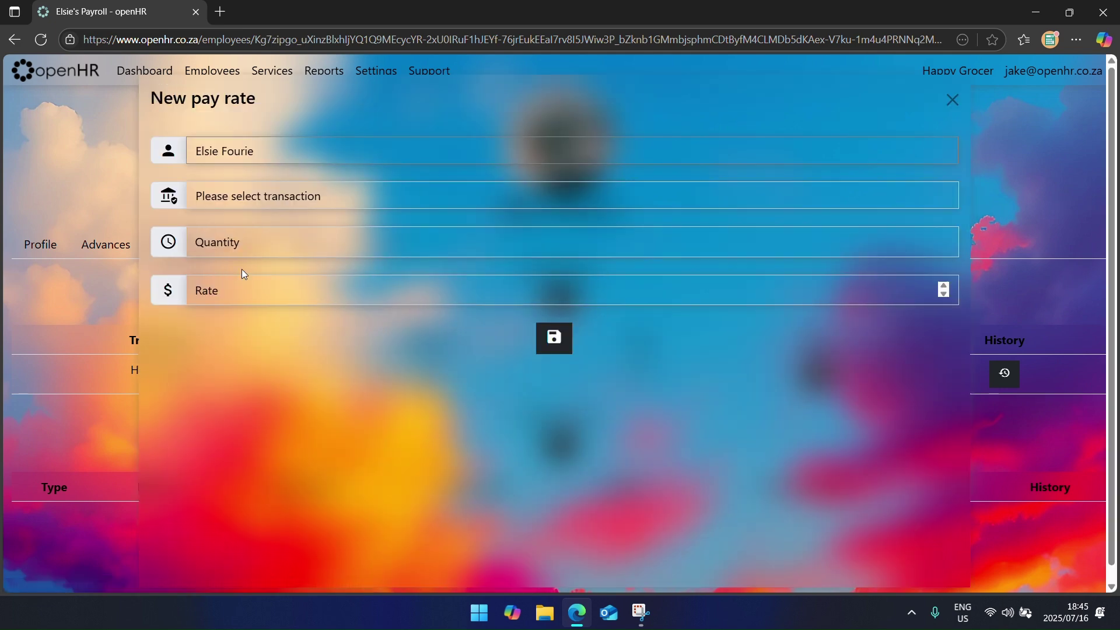
click(282, 192)
click(287, 439)
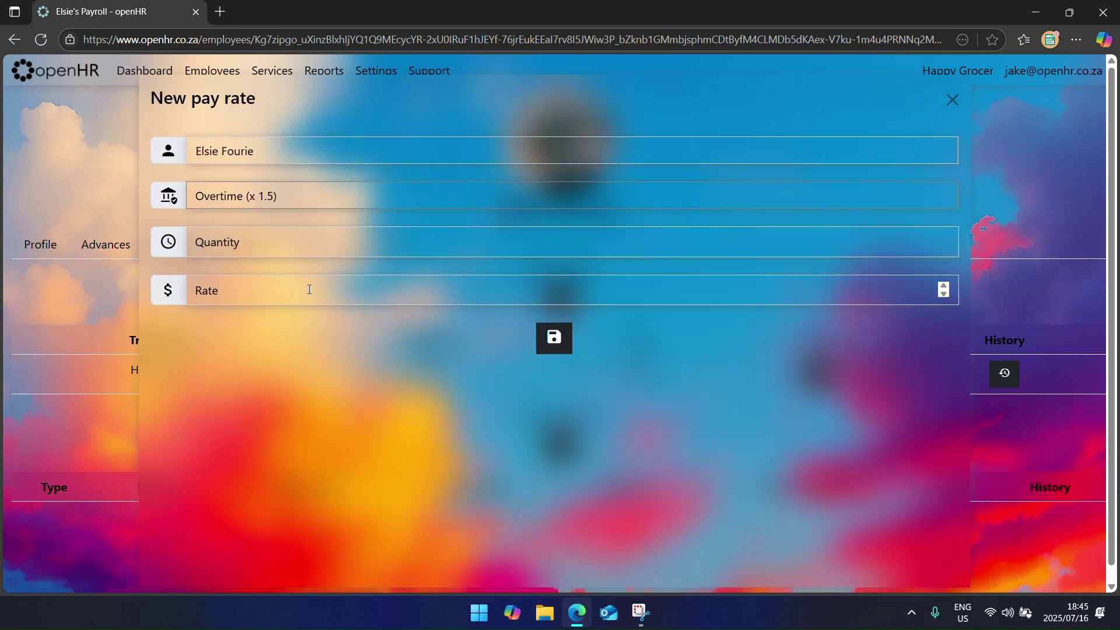
click(299, 249)
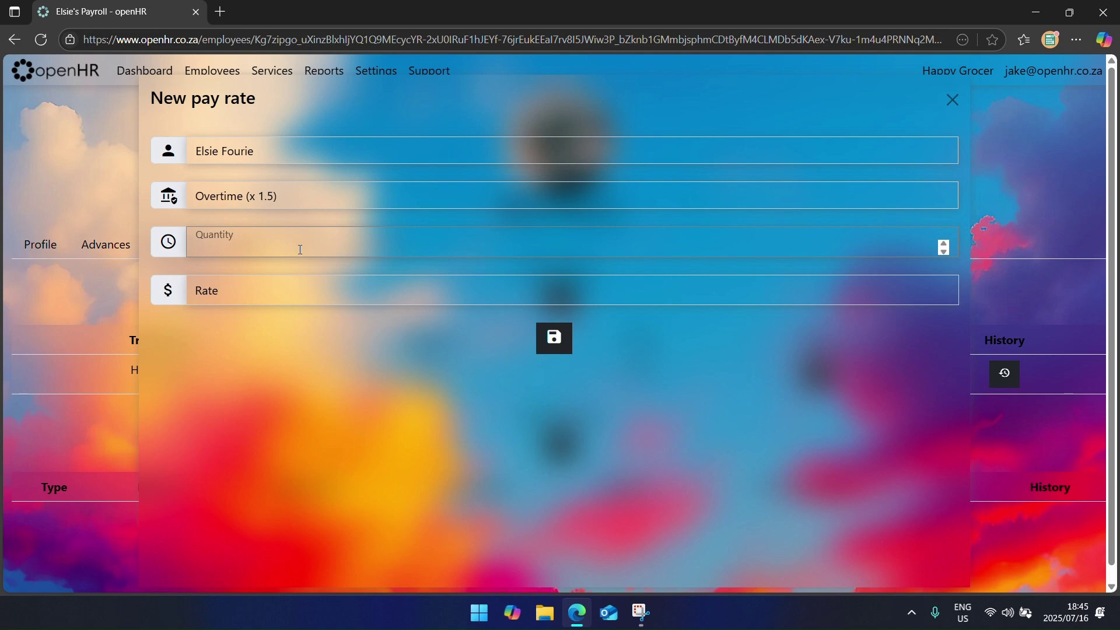
text(0)
click(271, 296)
text(52.5)
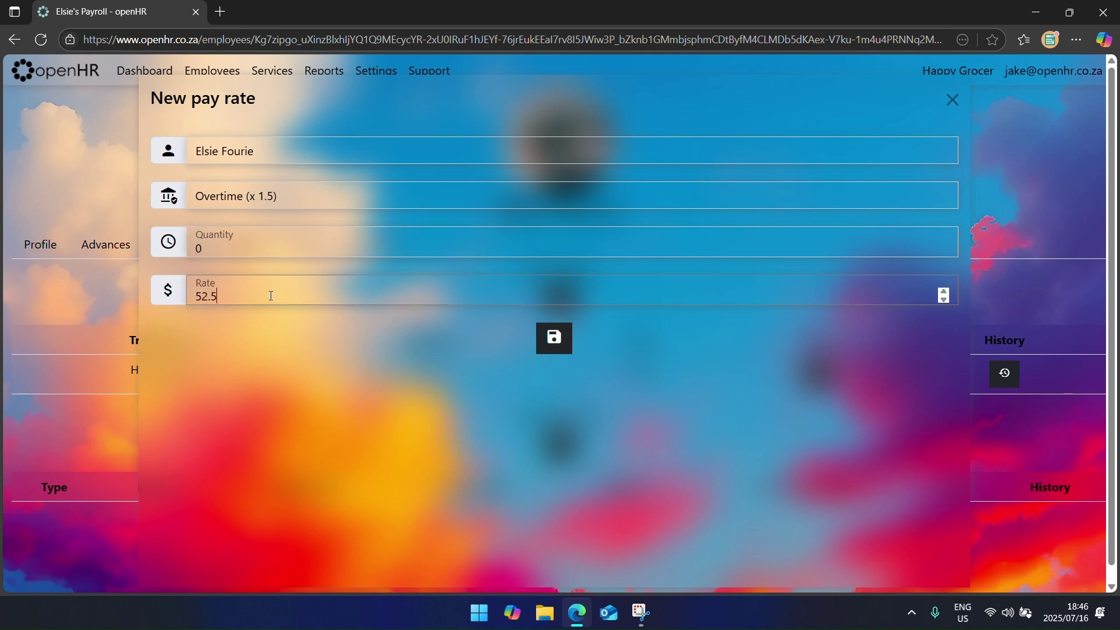
key(Return)
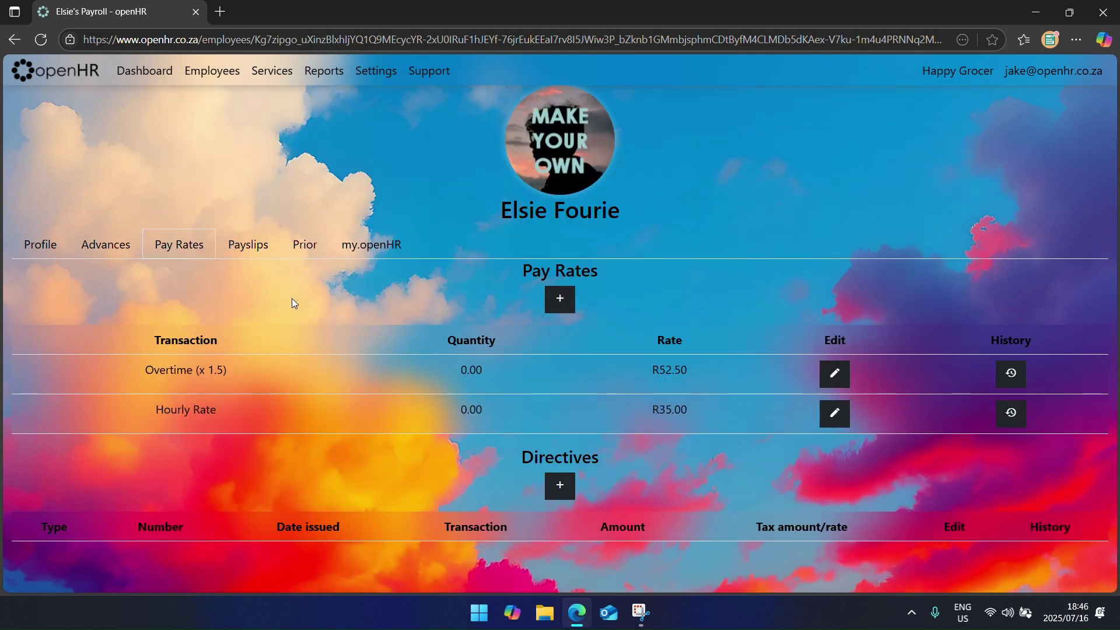
Step: Add an Overtime (x 2.0) pay rate for the cashier with quantity 0 and rate 70
click(553, 299)
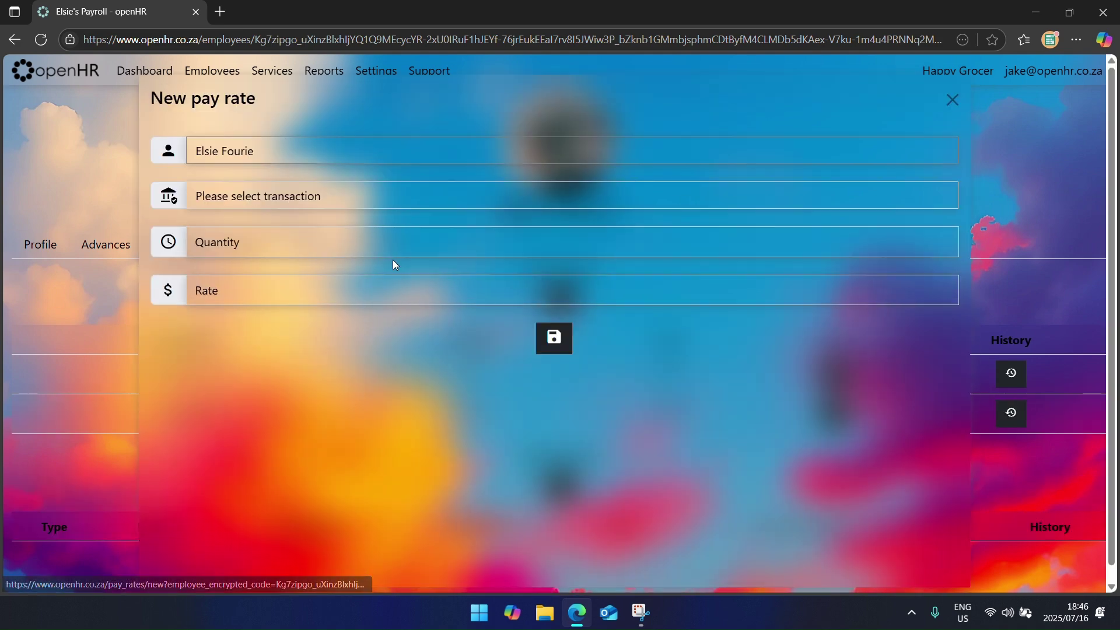
click(358, 205)
click(308, 459)
click(353, 244)
text(0)
click(347, 286)
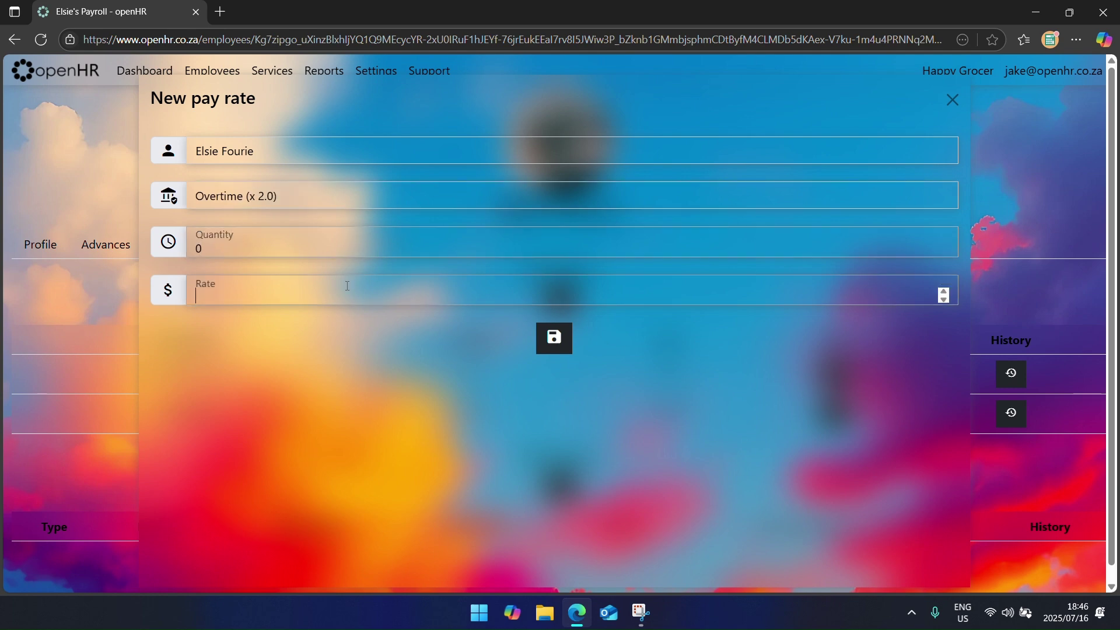
text(70)
key(Return)
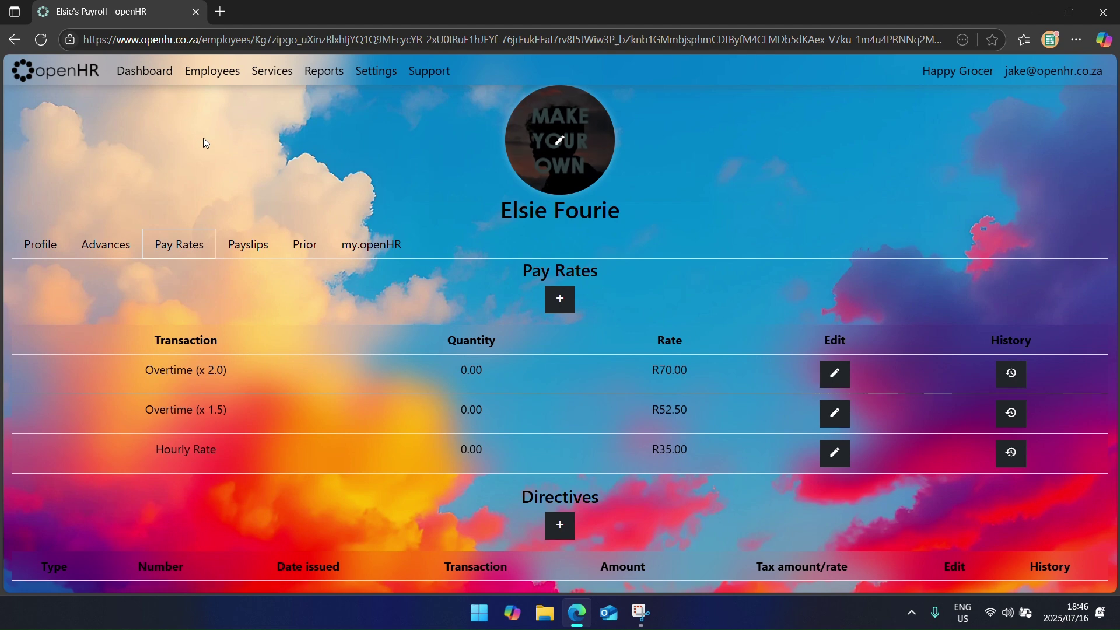
Step: Return to the employee list and open the pay rates in the director's payroll record
click(211, 70)
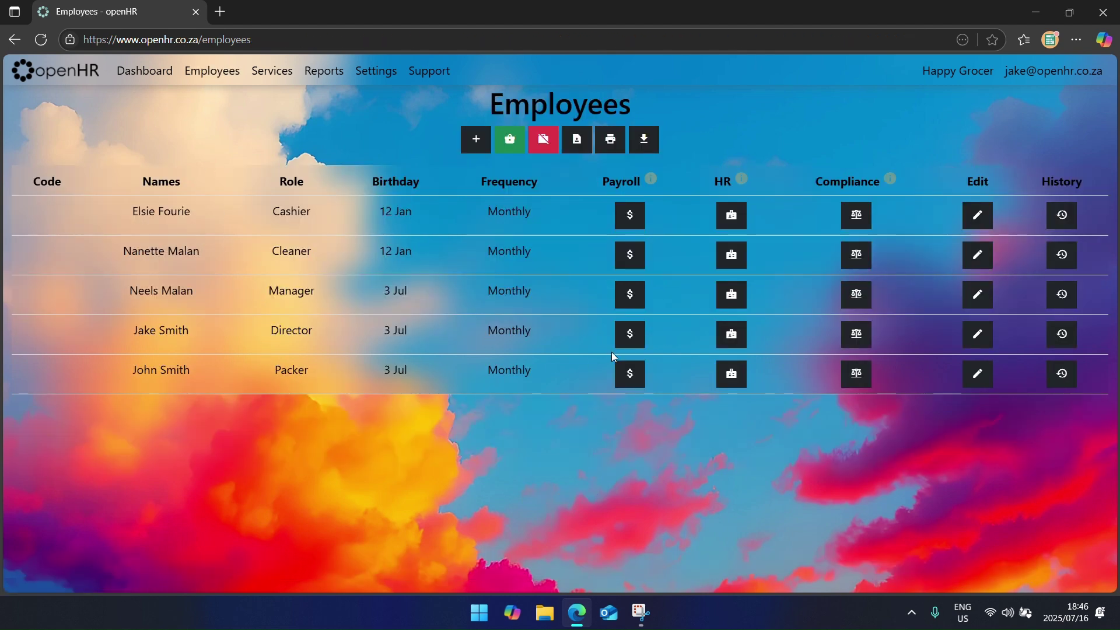
click(630, 335)
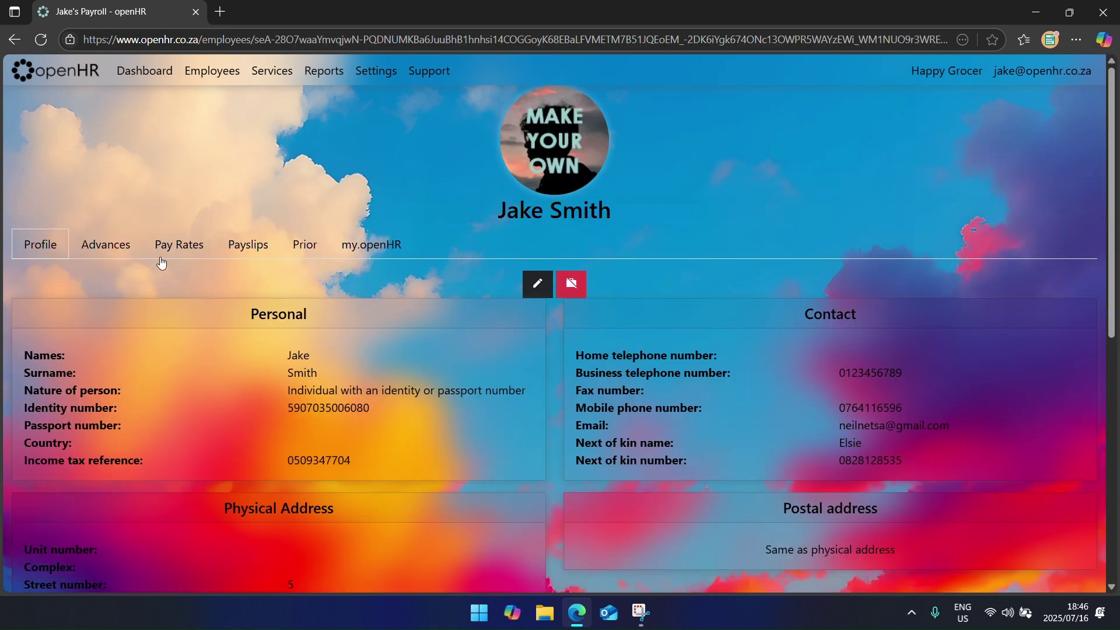
click(194, 255)
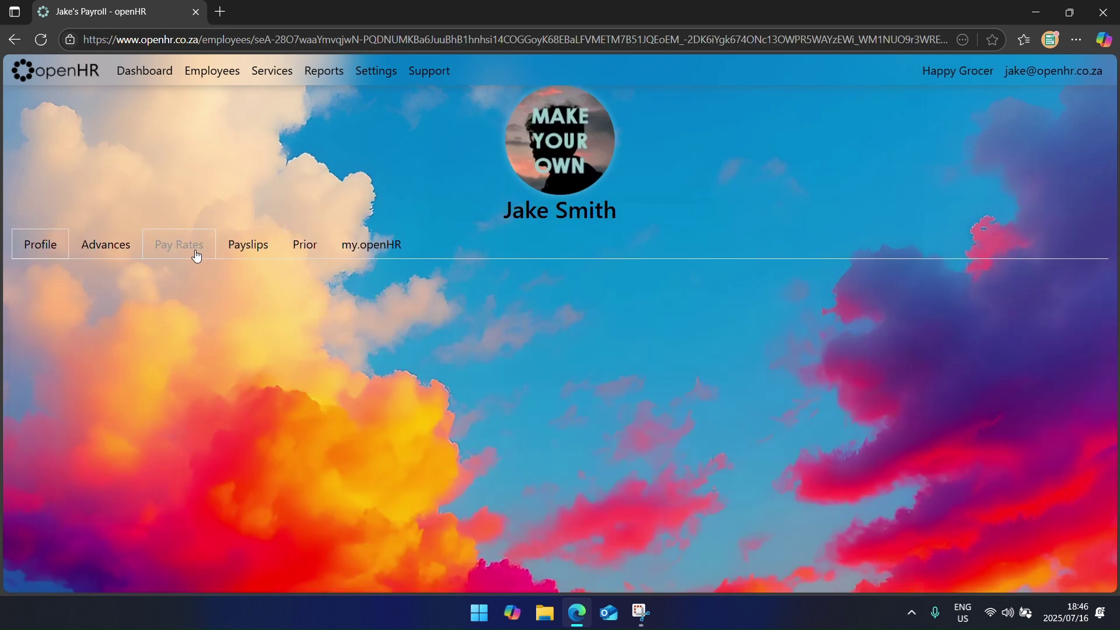
Step: Add a Salary pay rate for the director with quantity 1 and rate 25000
click(567, 313)
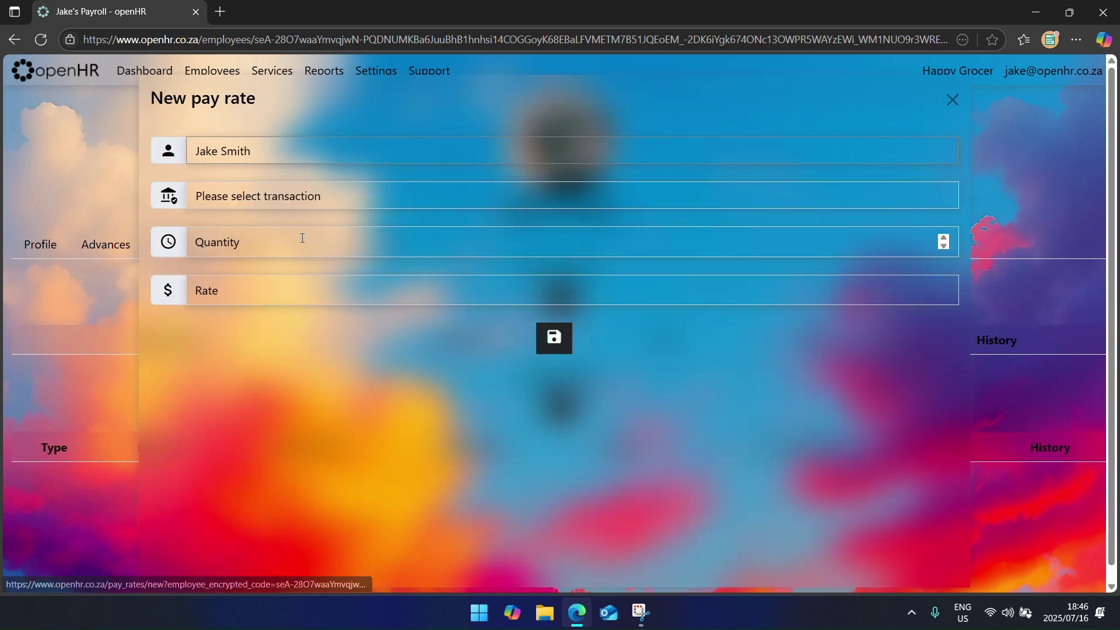
click(291, 196)
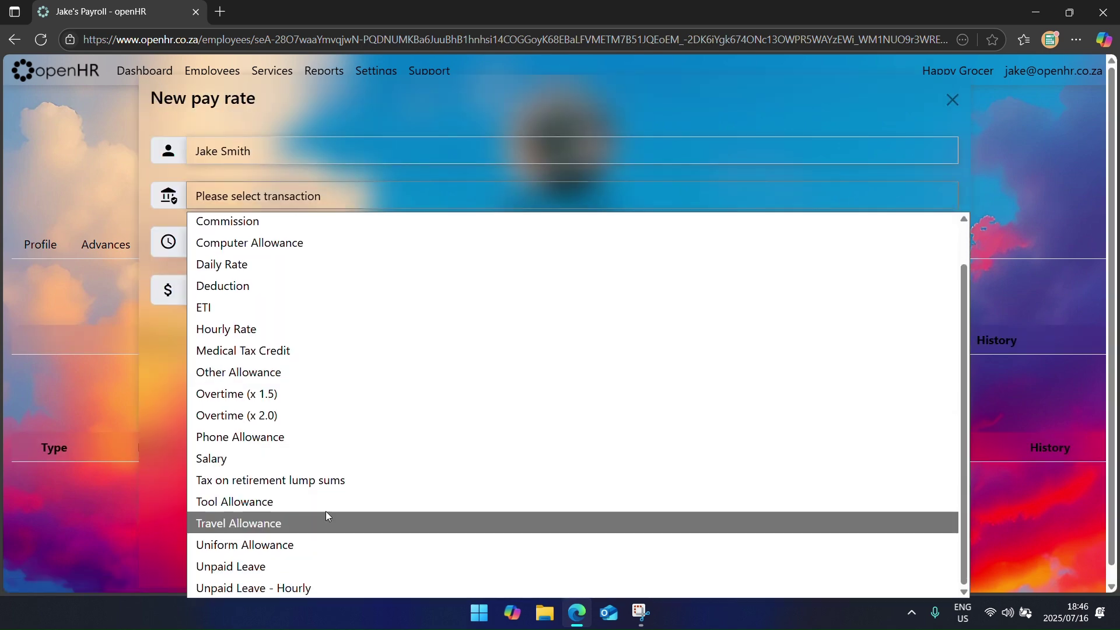
click(303, 460)
click(290, 249)
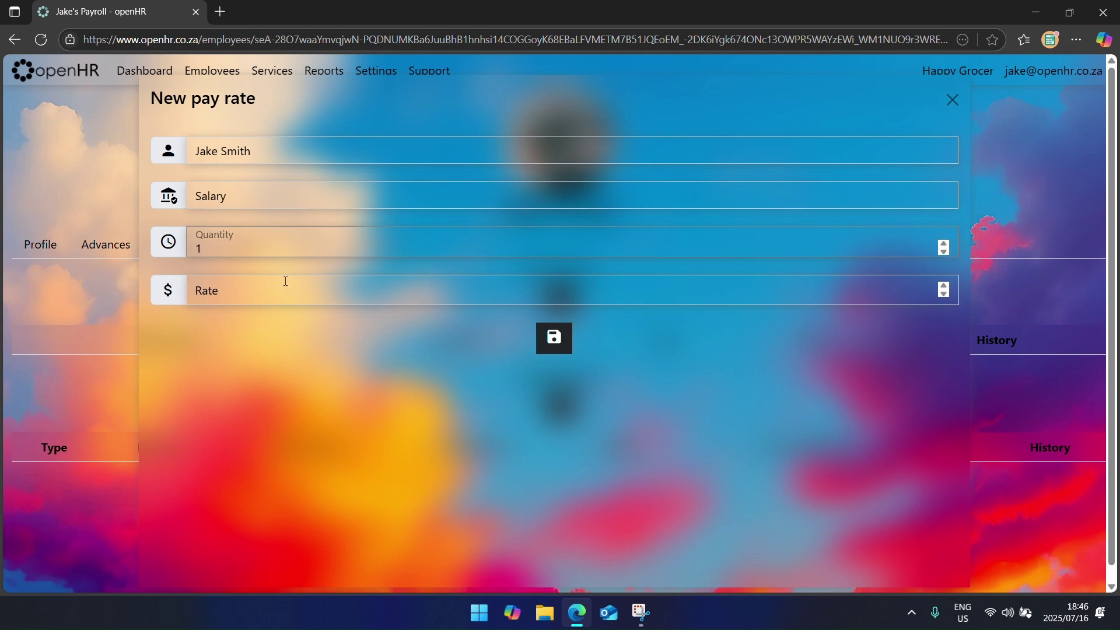
click(285, 282)
text(25000)
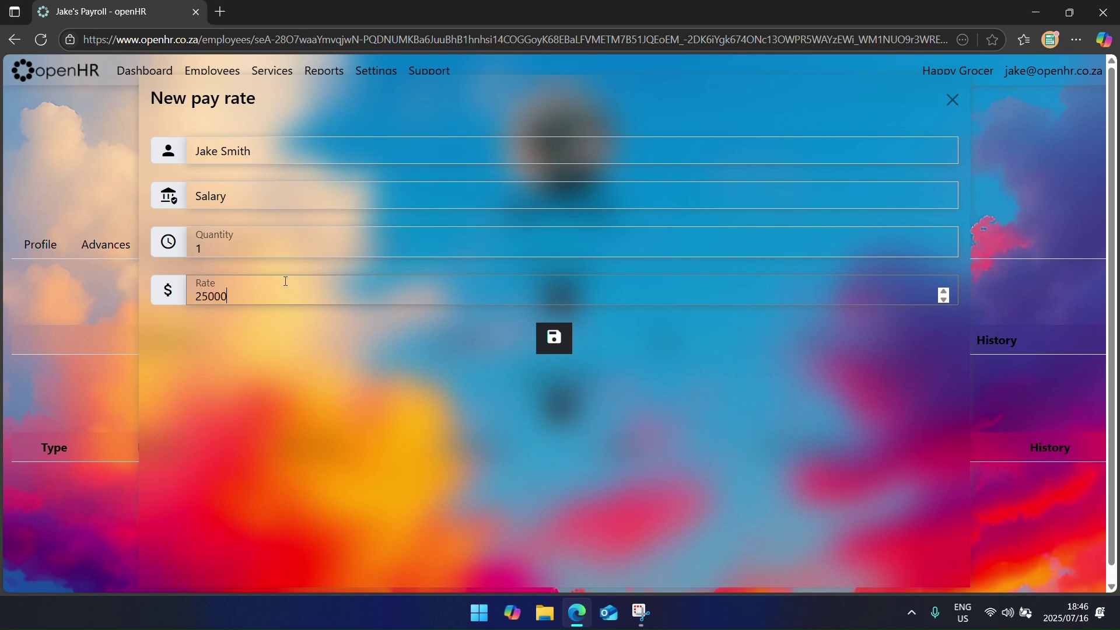
key(Return)
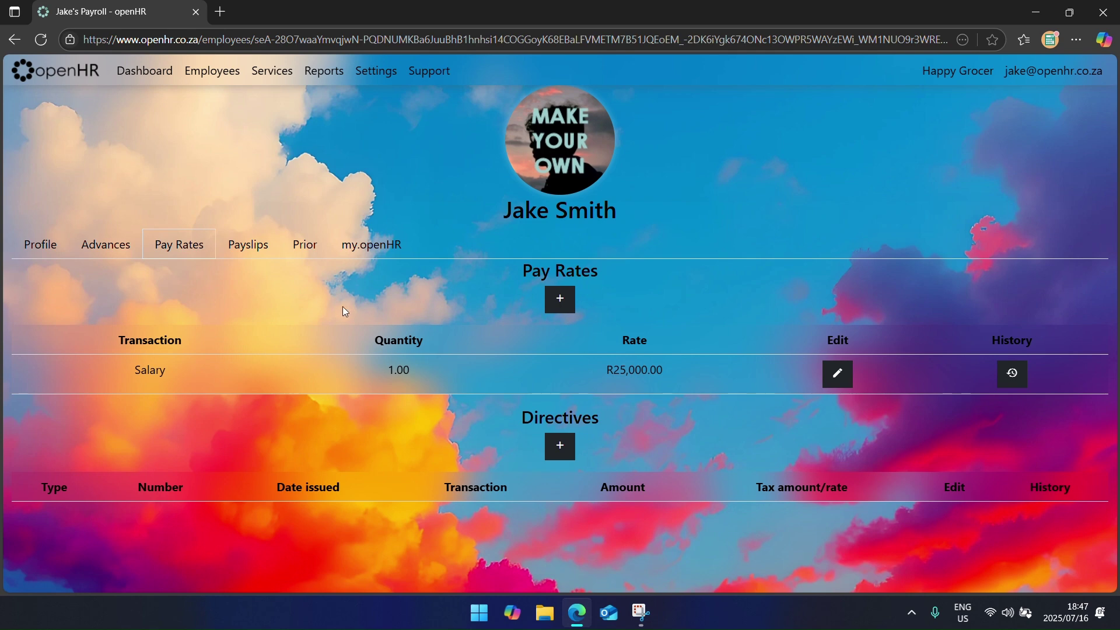
Step: Return to the employee list and open all five employees' payroll records in separate browser tabs
click(211, 84)
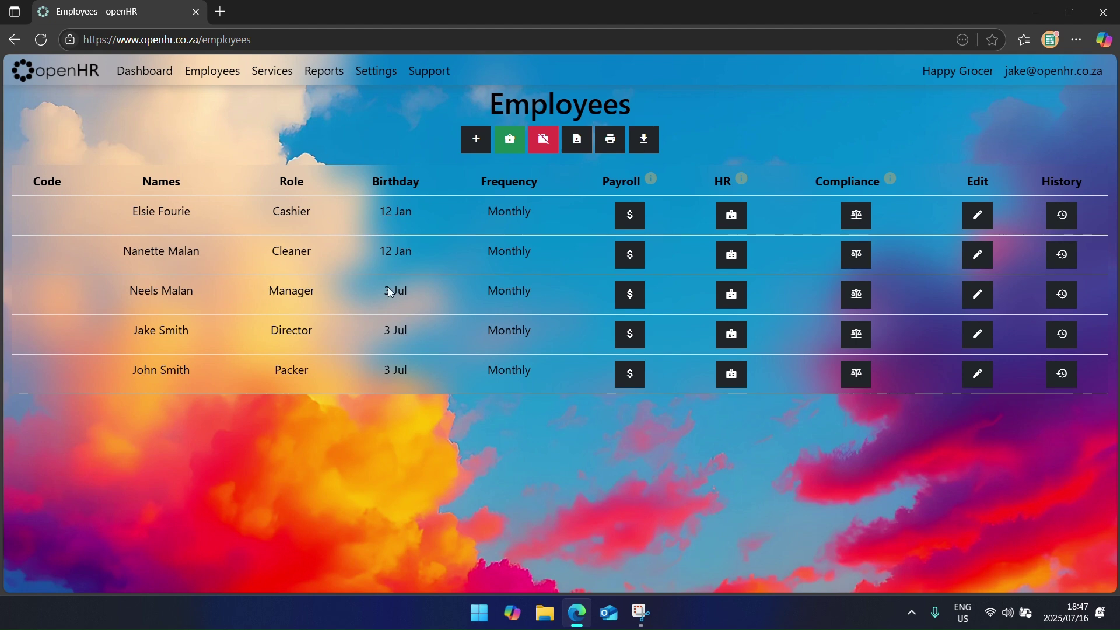
middle_click(641, 255)
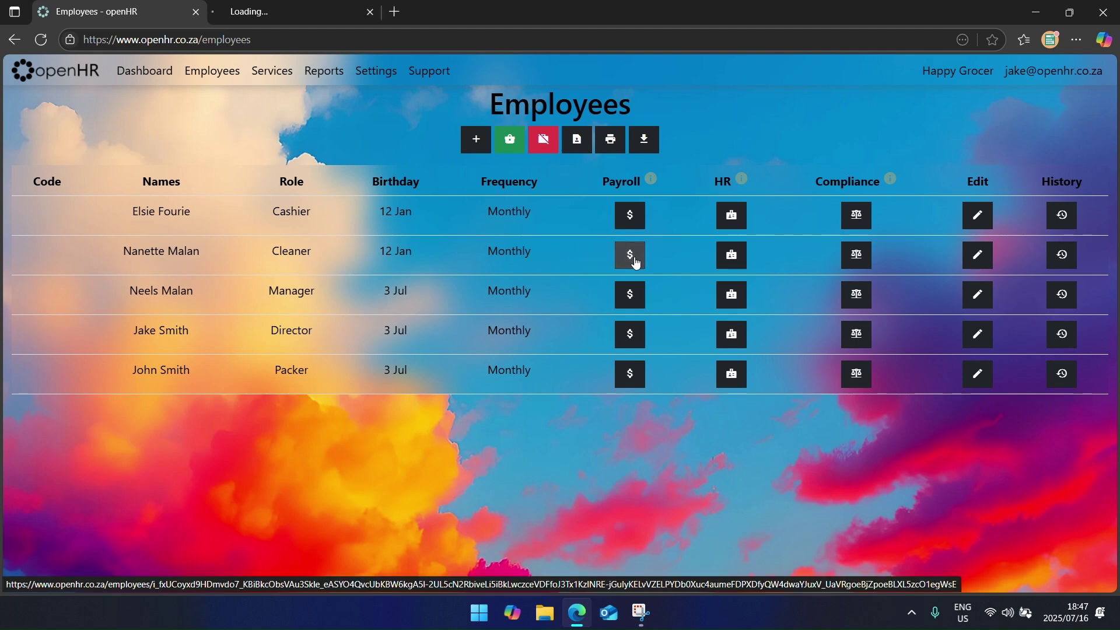
middle_click(636, 341)
middle_click(640, 369)
middle_click(630, 294)
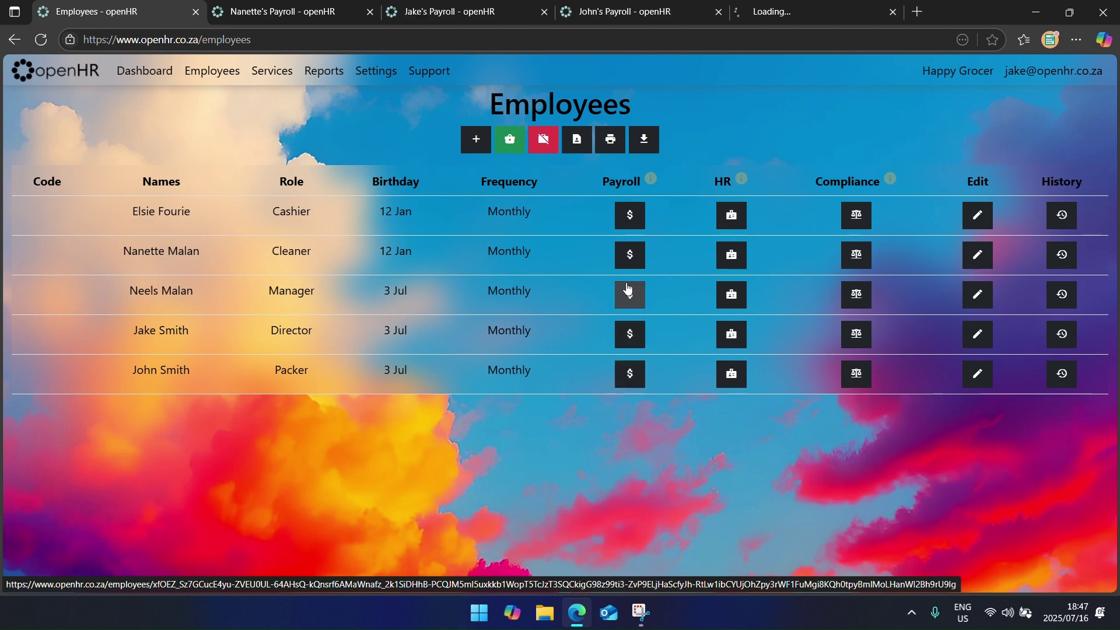
middle_click(635, 227)
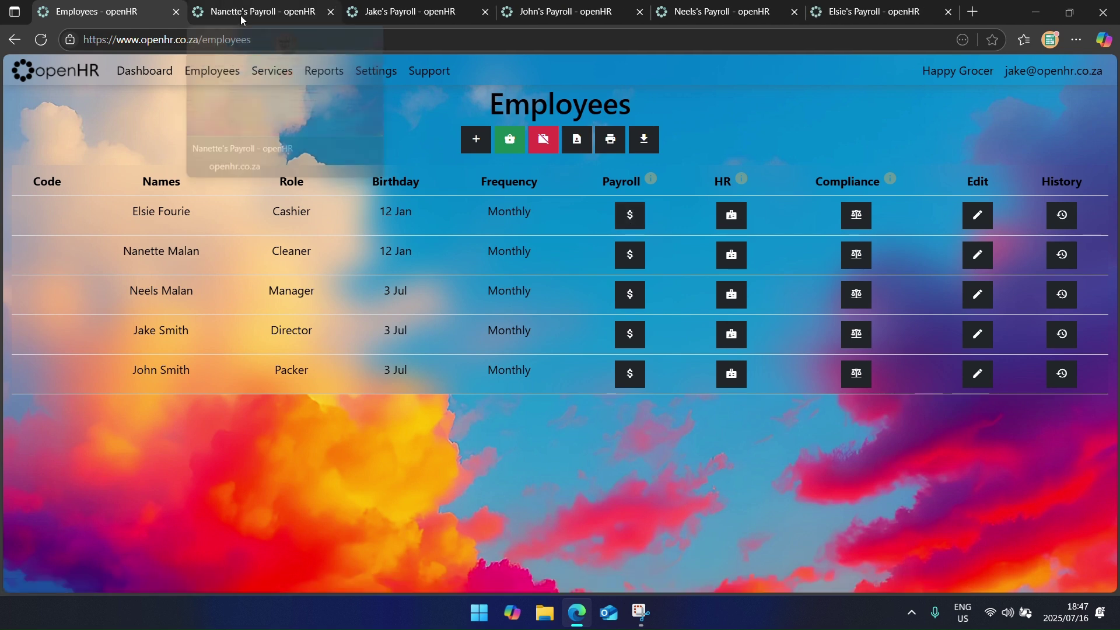
Step: Open the pay rates in the cleaner's payroll record and add an Hourly Rate with quantity 0
click(241, 15)
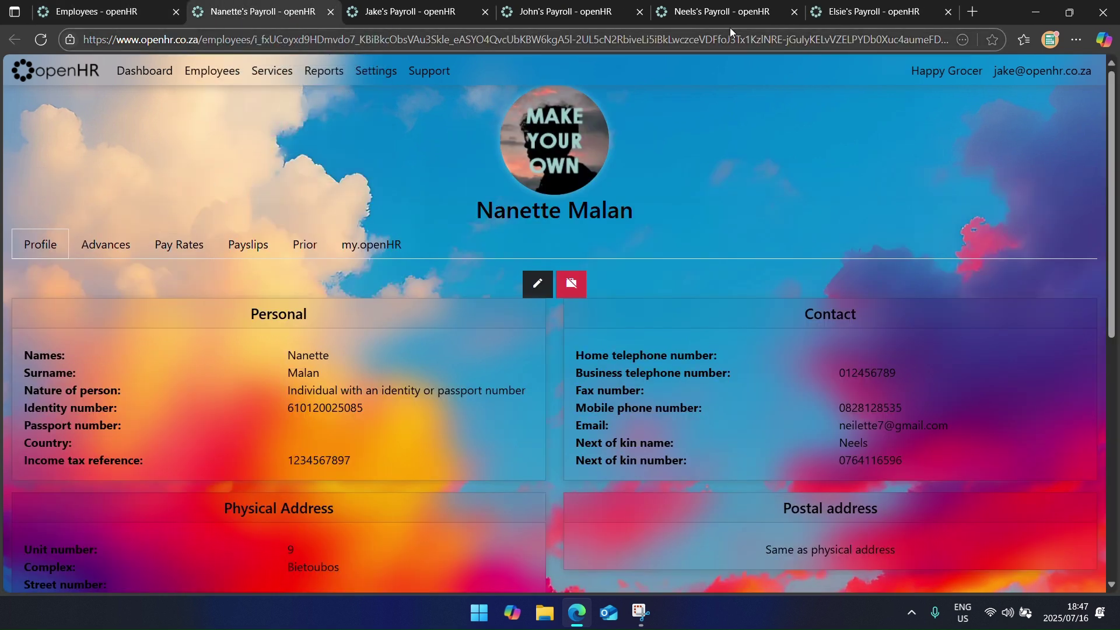
click(181, 255)
click(559, 296)
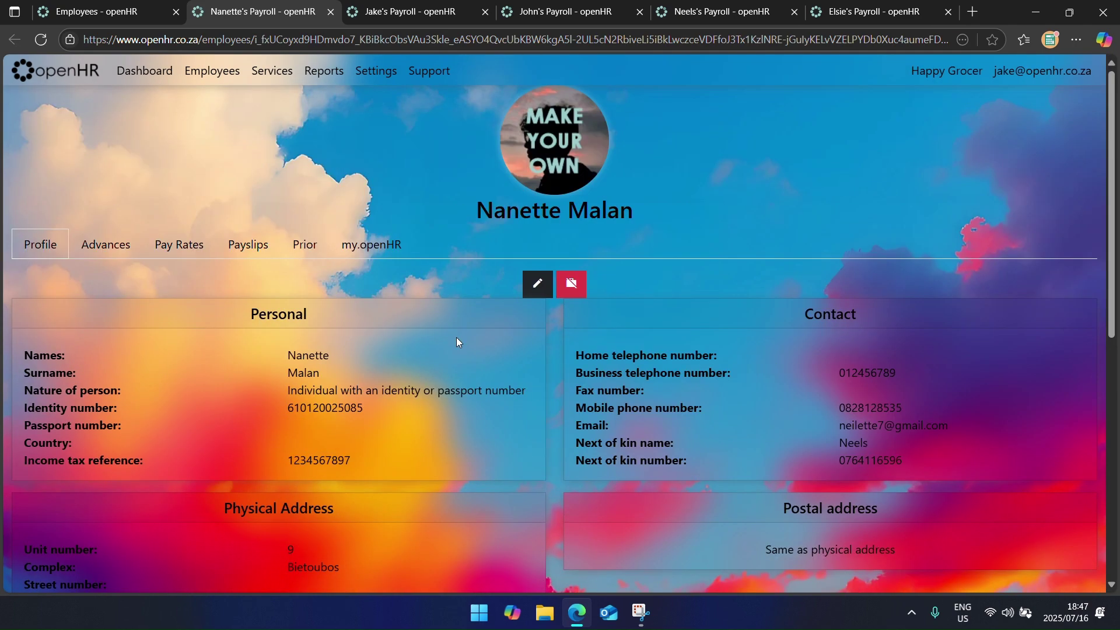
click(327, 196)
click(280, 375)
click(291, 241)
text(0)
click(302, 288)
text(5)
click(554, 338)
Step: Add an Overtime (x 1.5) pay rate for the cleaner with quantity 0
click(560, 296)
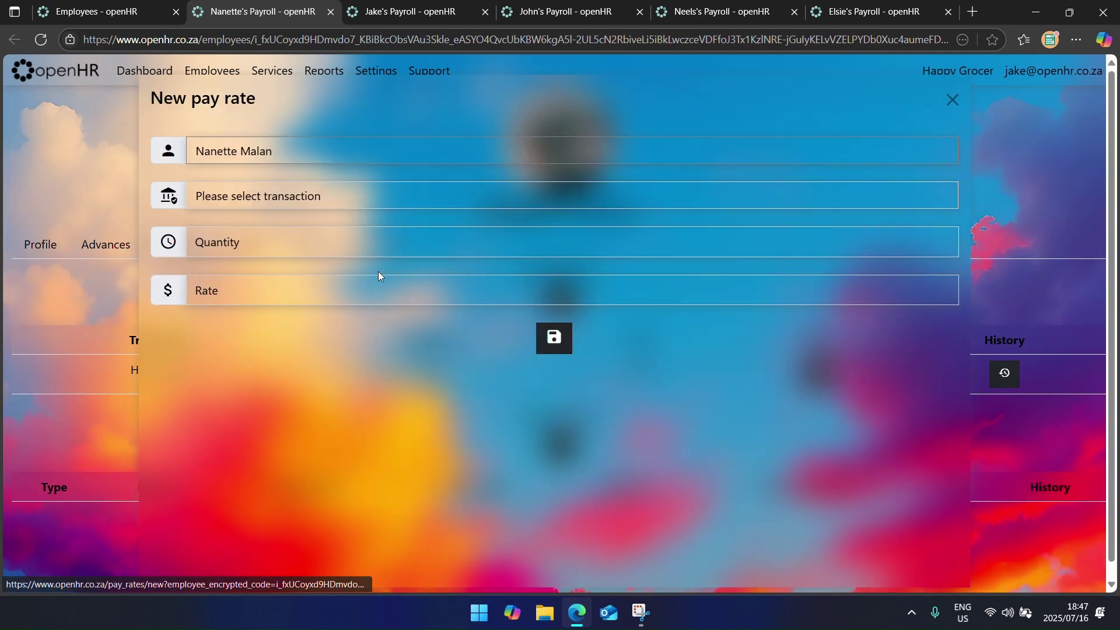
click(251, 241)
text(012345)
Step: Add an Overtime (x 2.0) pay rate for the cleaner with quantity 0 and rate 60, and close the cleaner's record
click(560, 295)
click(280, 195)
click(250, 460)
text(60)
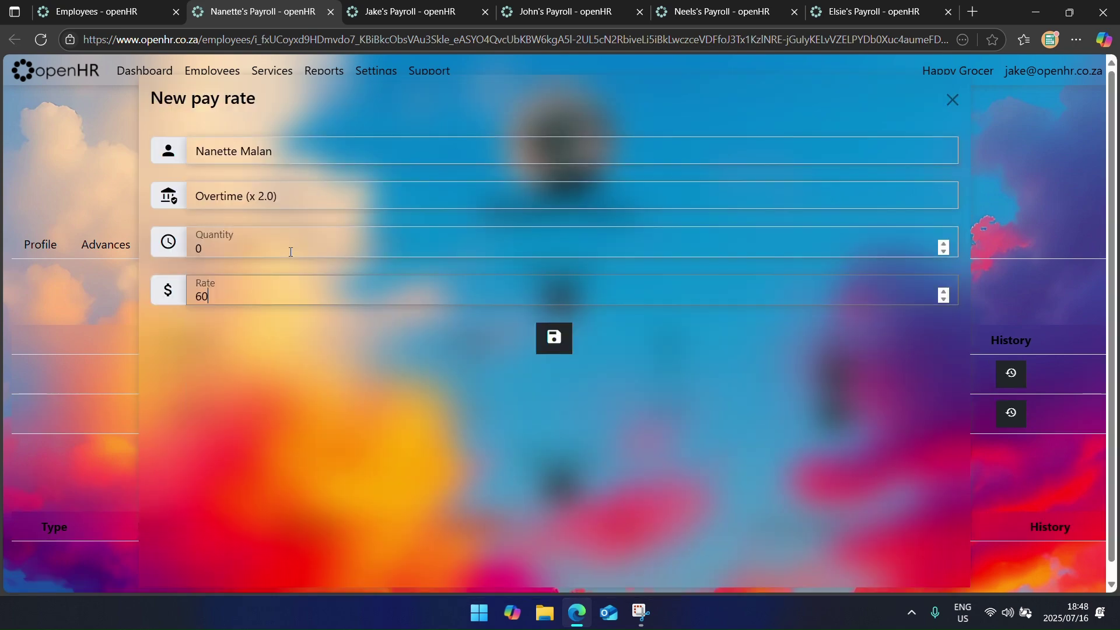
click(330, 12)
Step: Check the pay rates in the director's payroll record and close that record
click(179, 246)
click(560, 295)
click(369, 12)
Step: Open the packer's pay rates and add an Hourly Rate with quantity 0 and rate 35
scroll(197, 235, down, 1)
scroll(197, 235, up, 1)
click(178, 250)
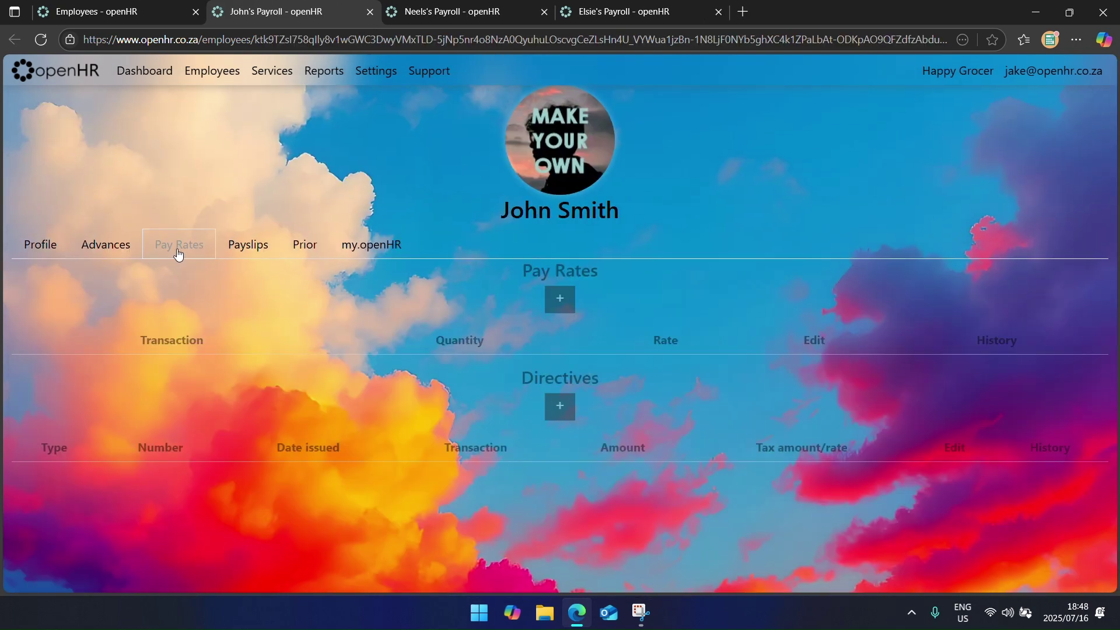
click(559, 296)
click(266, 196)
click(278, 376)
click(291, 241)
text(0)
click(303, 289)
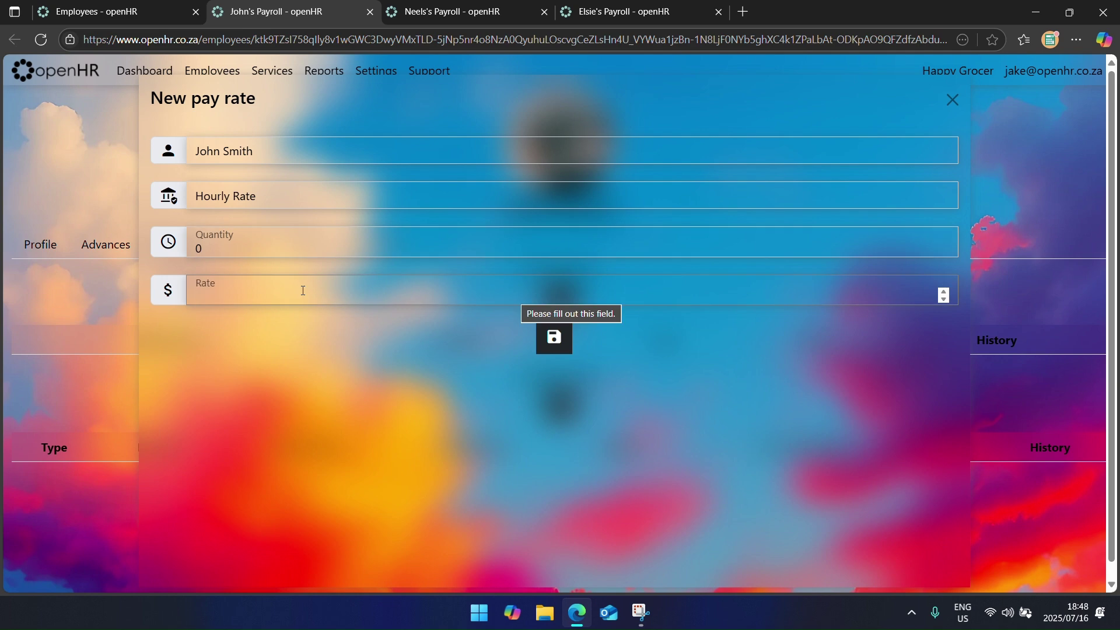
text(35)
click(554, 337)
Step: Add an Overtime (x 1.5) pay rate for the packer with quantity 0 and rate 52.5
click(558, 295)
click(280, 196)
click(297, 414)
click(250, 243)
text(0)
key(Tab)
text(52.5)
key(Return)
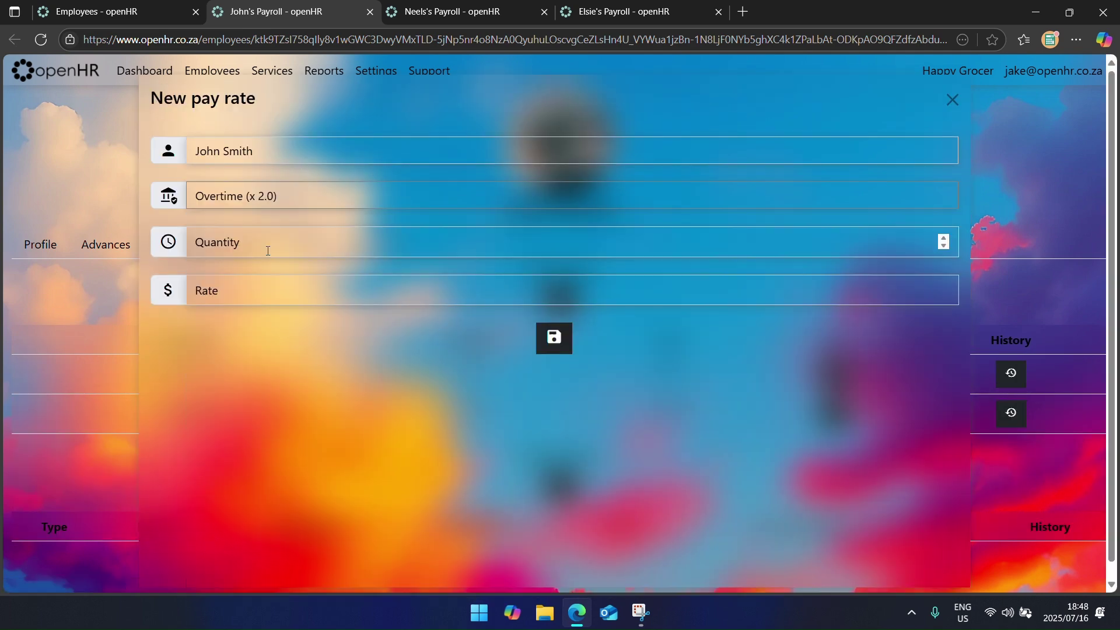
Step: Add an Overtime (x 2.0) pay rate for the packer with quantity 0 and rate 70
click(267, 251)
text(0)
key(Tab)
text(70)
key(Return)
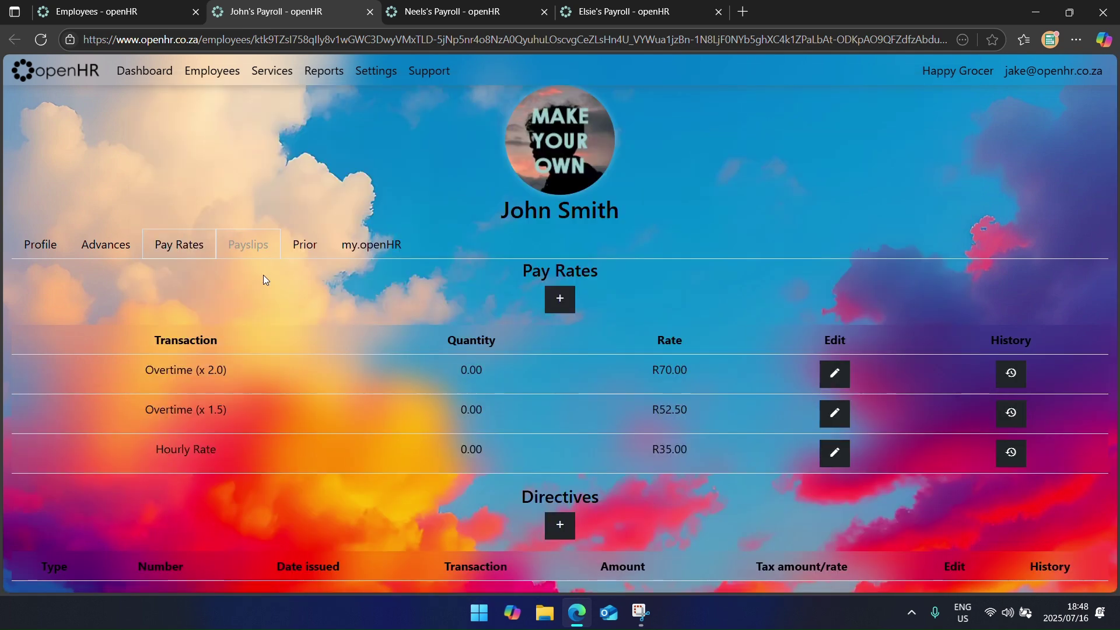
click(564, 304)
click(326, 197)
scroll(373, 431, down, 1)
click(177, 350)
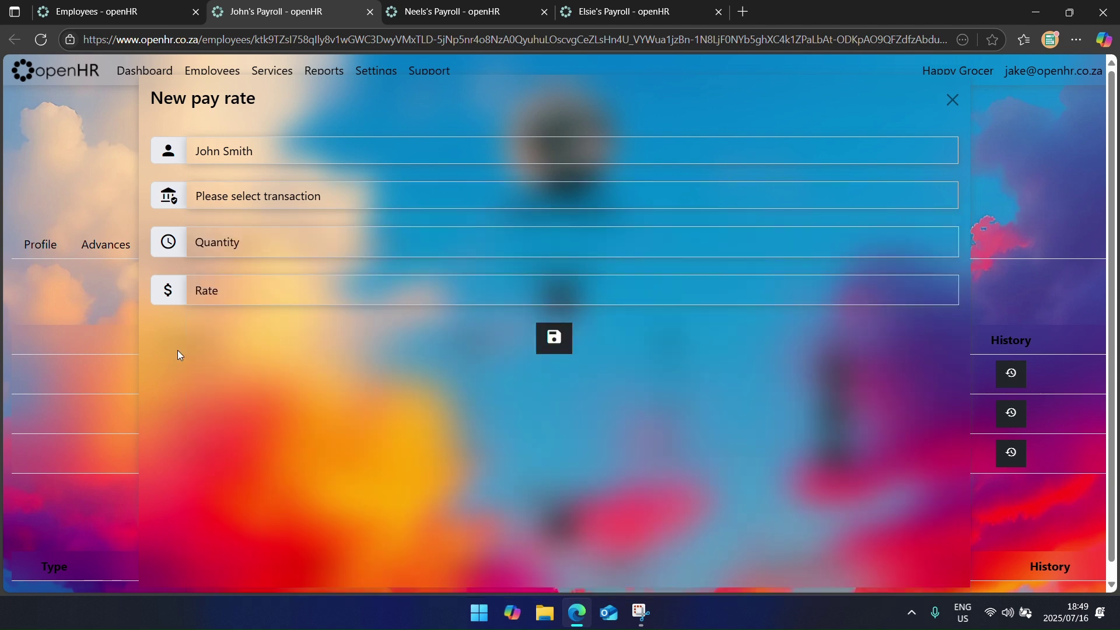
click(951, 102)
Step: Close the packer's record and add a Salary pay rate for the manager with quantity 1 and rate 20000
click(370, 11)
click(179, 246)
click(559, 297)
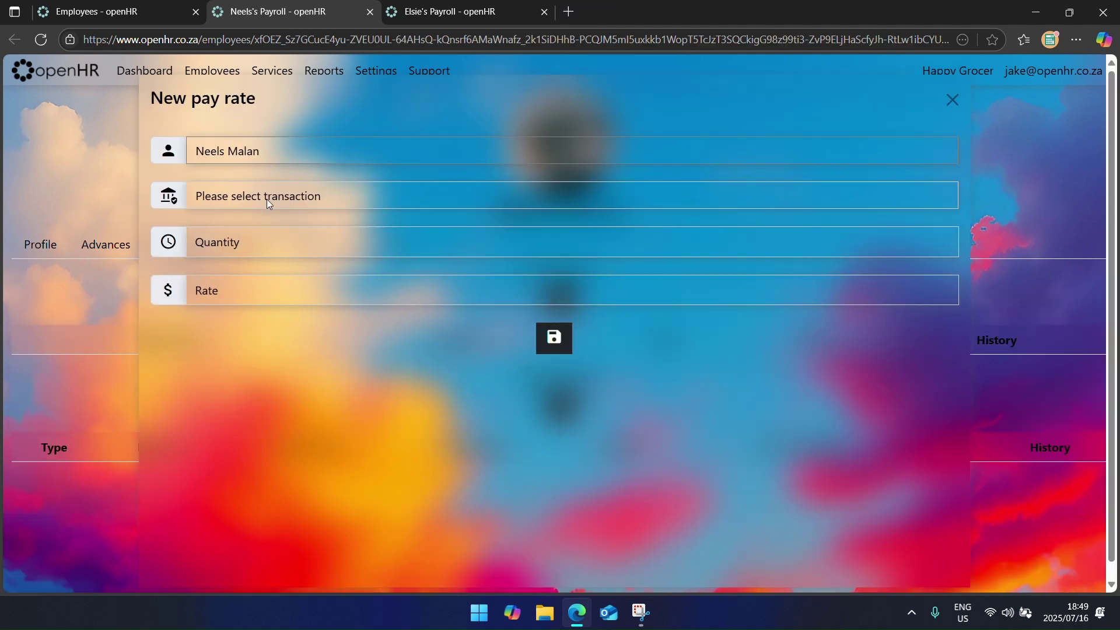
click(239, 196)
click(252, 382)
click(251, 196)
click(239, 505)
click(289, 249)
text(1)
key(Tab)
text(20000)
key(Return)
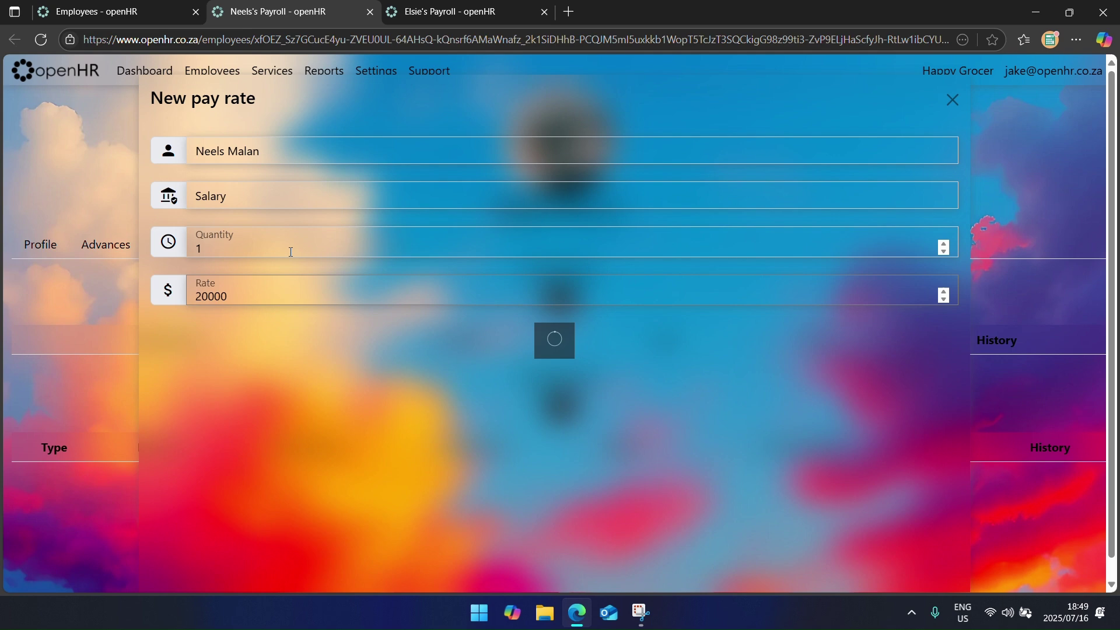
Step: Add an Unpaid Leave pay rate for the manager with quantity 0 and rate -922.93
click(571, 305)
click(295, 193)
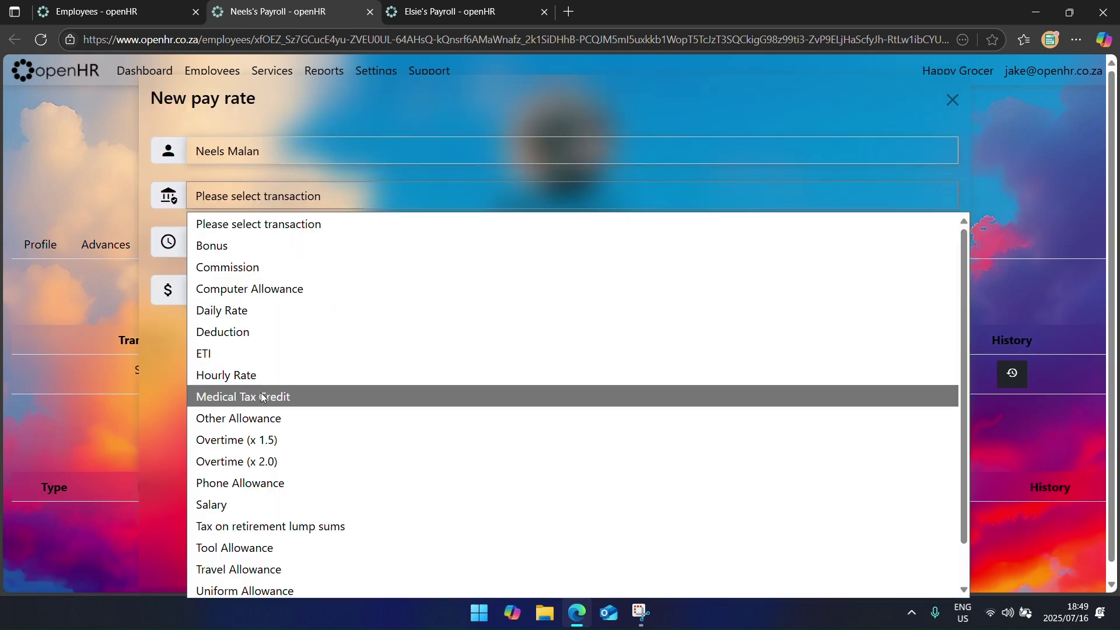
scroll(264, 400, down, 1)
scroll(263, 400, down, 1)
click(296, 568)
click(321, 253)
text(0)
key(Tab)
text(-922.)
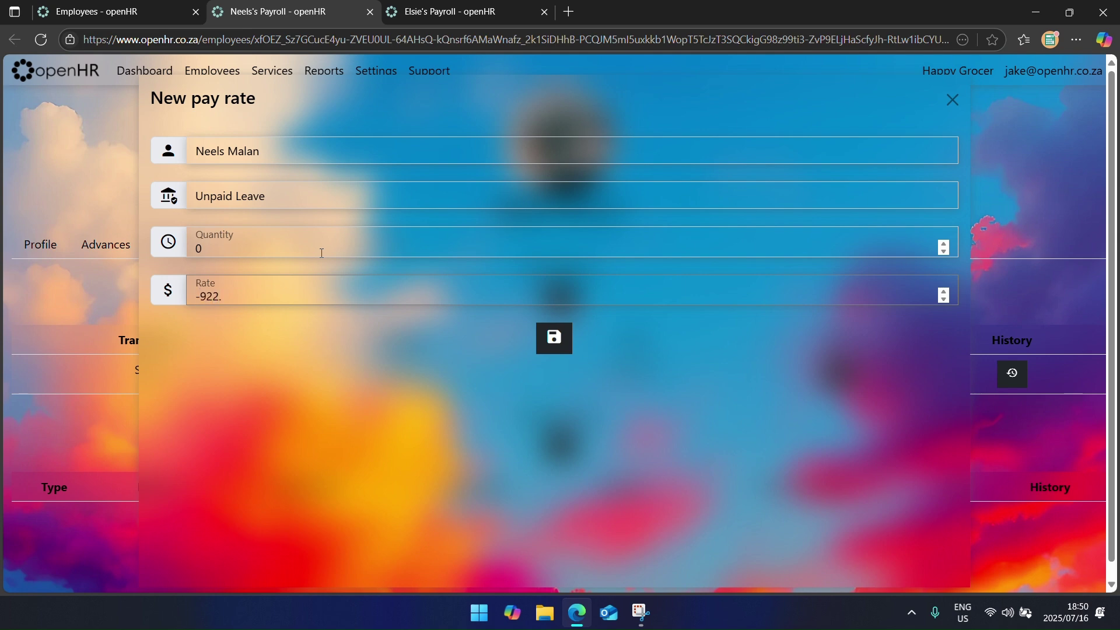
text(93)
key(Return)
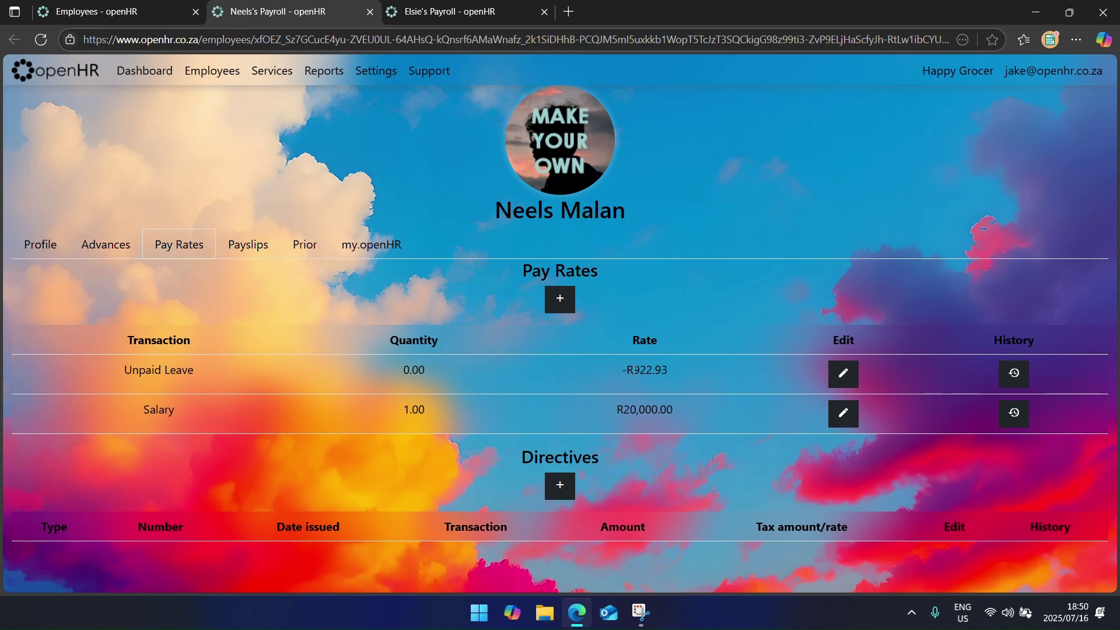
drag(666, 369, 341, 366)
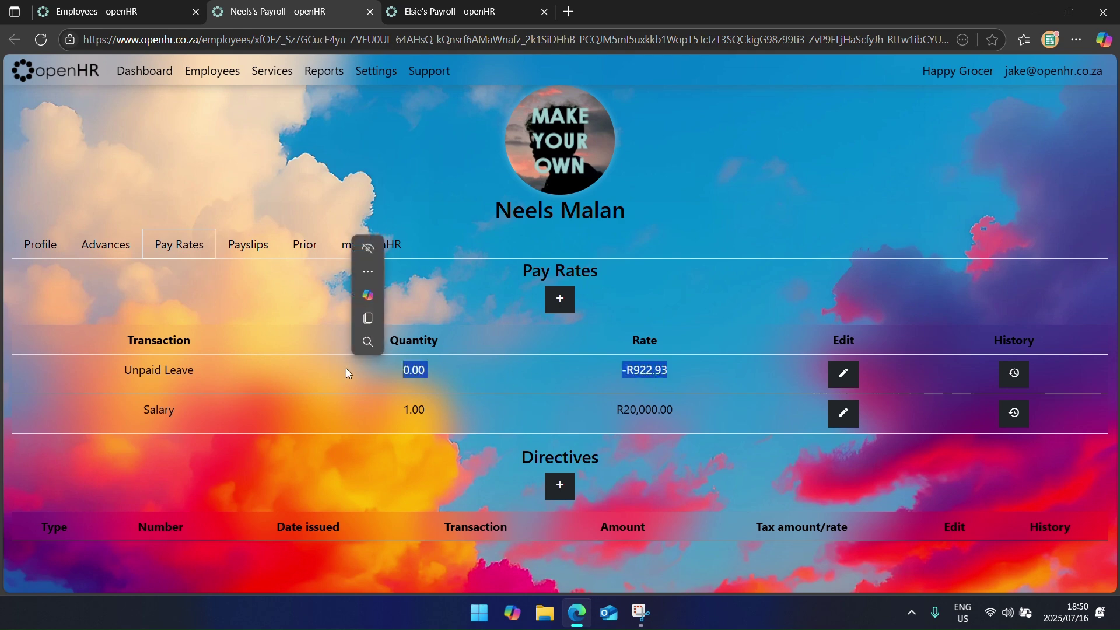